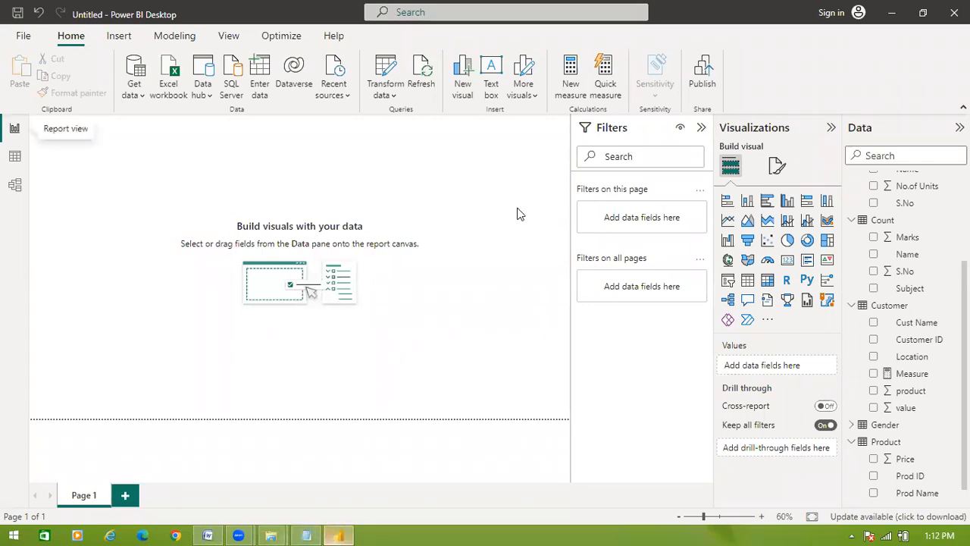
Switch to the dax notes in Notepad, insert the missing space in "inorder to", and return to Power BI Desktop.
left_click(307, 531)
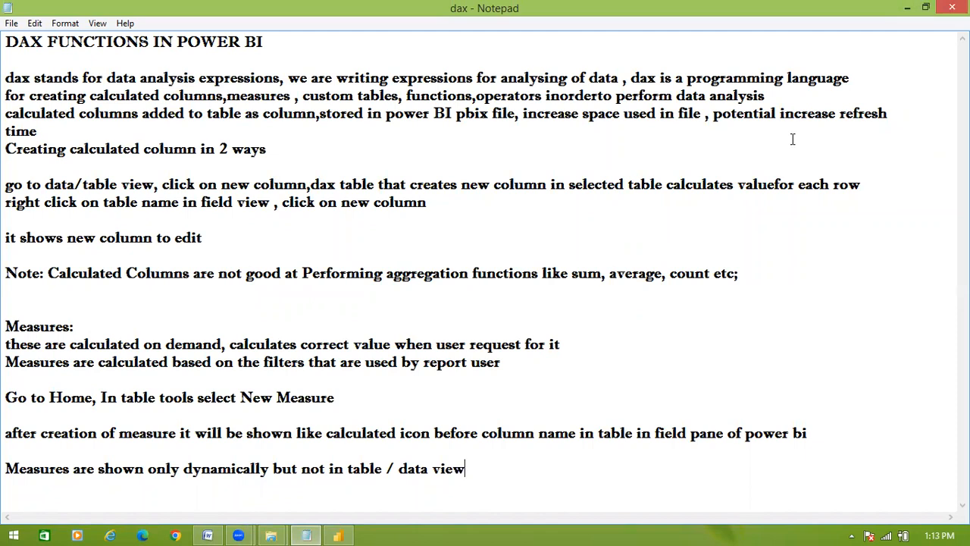
left_click(598, 96)
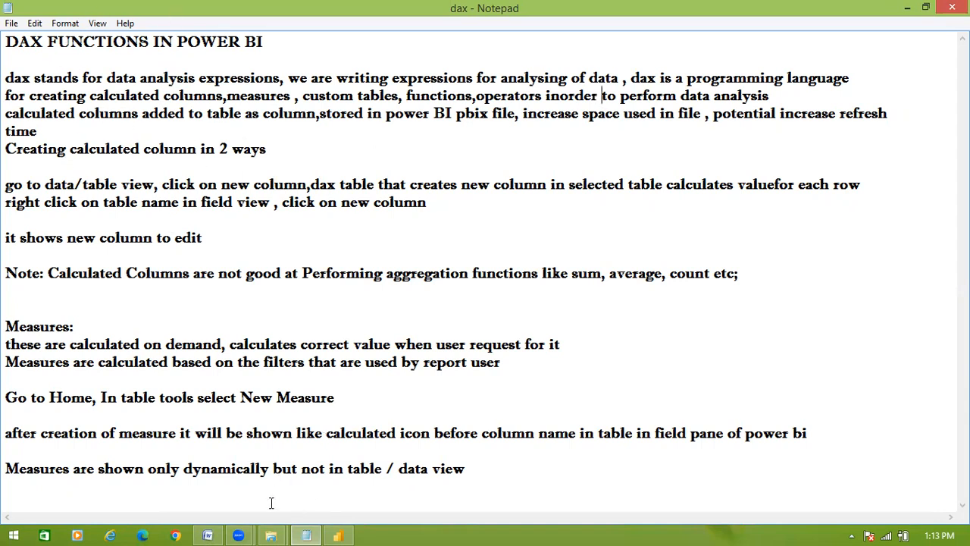
left_click(336, 533)
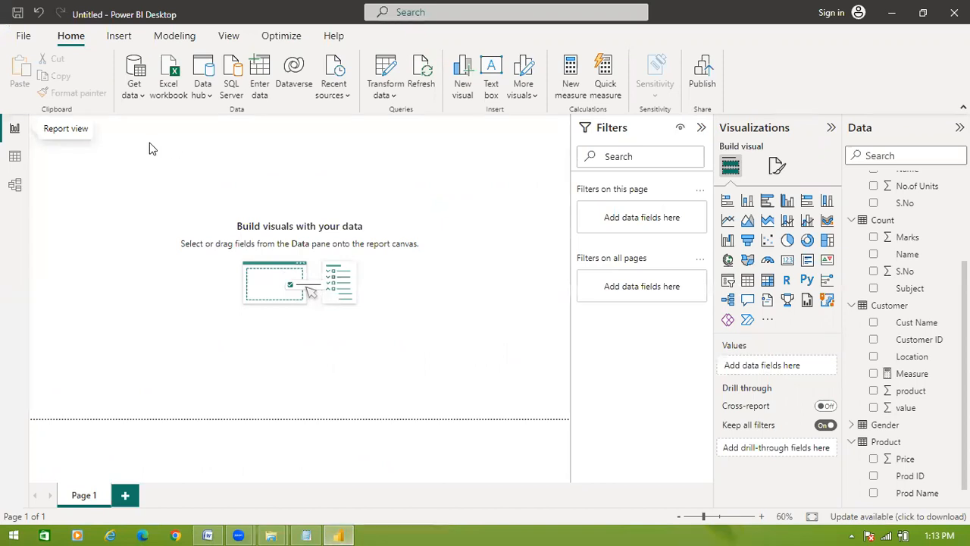
left_click(135, 94)
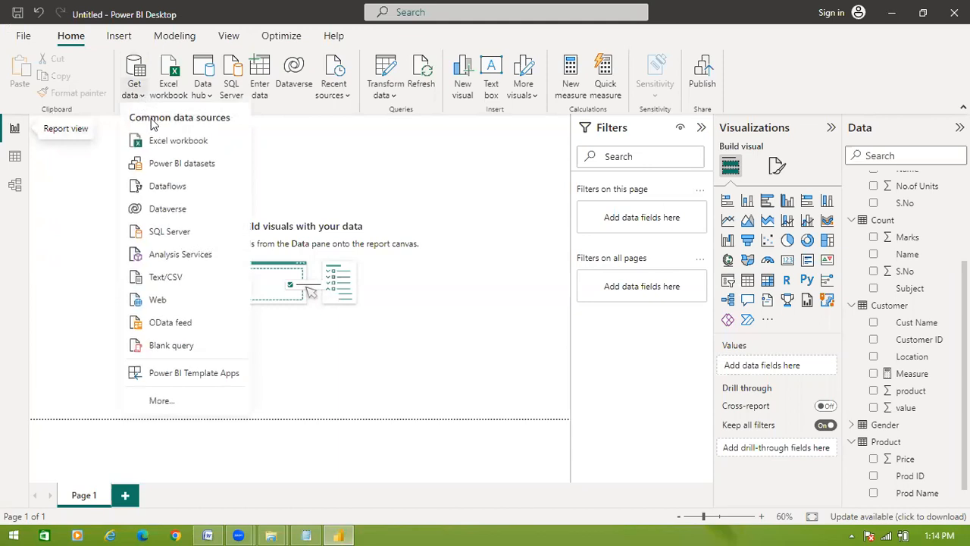
left_click(15, 127)
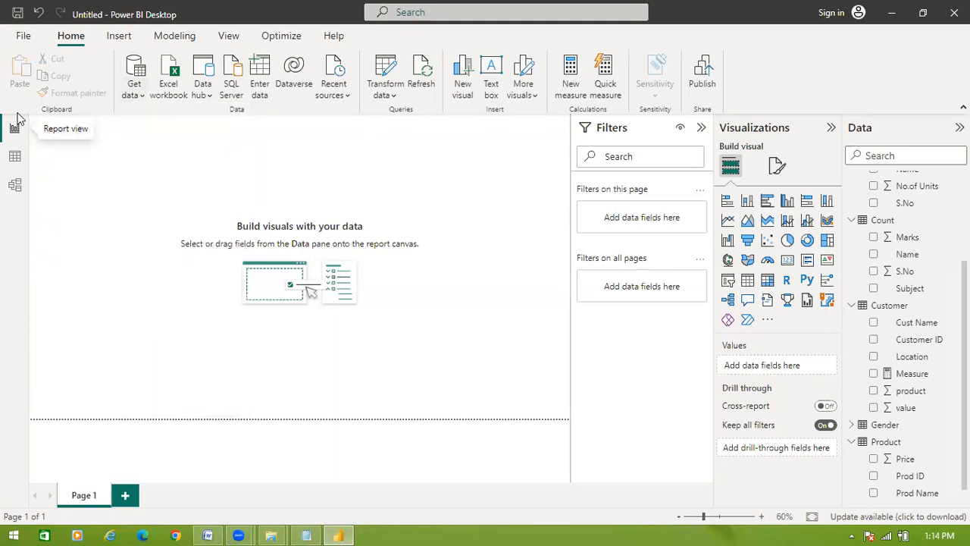
Add a new calculated column to the Customer table in table view and clear its default formula.
left_click(15, 157)
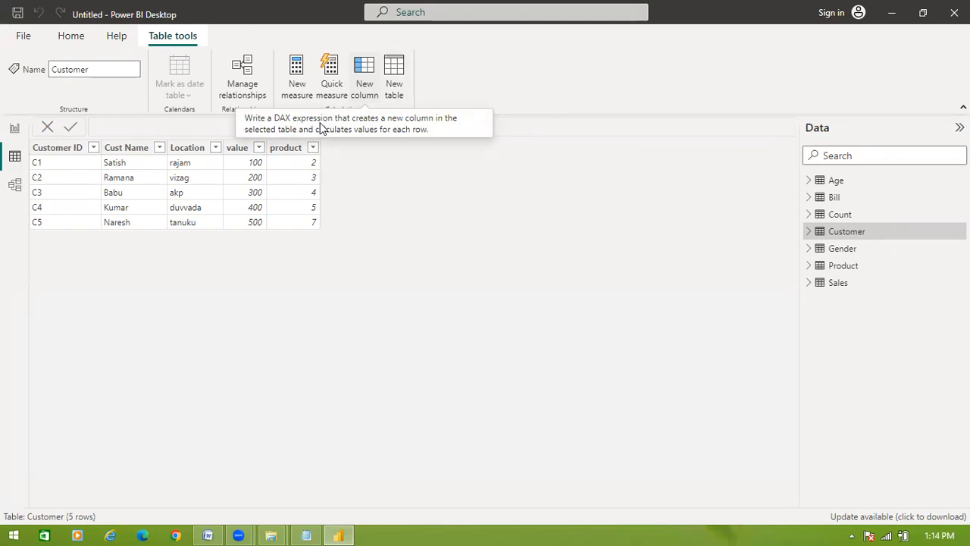
left_click(371, 93)
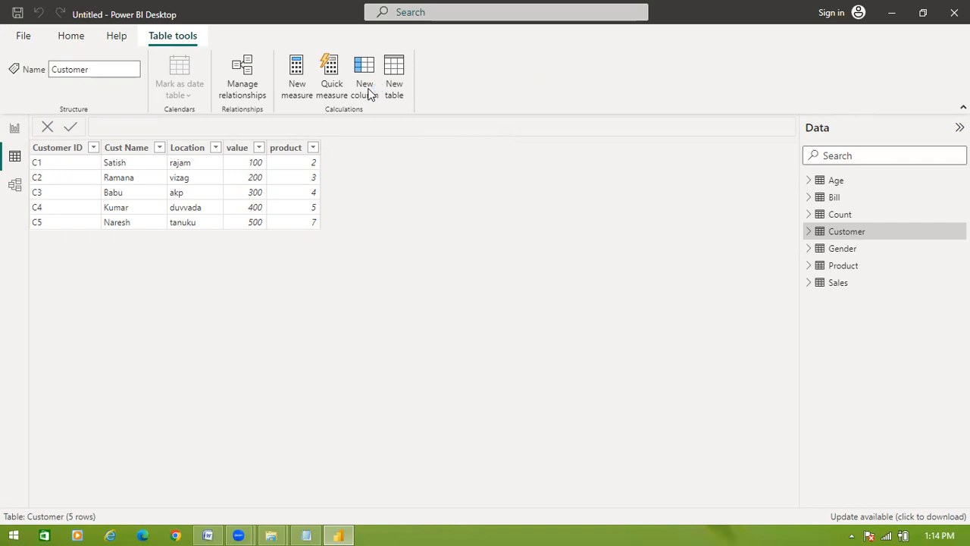
left_click(371, 92)
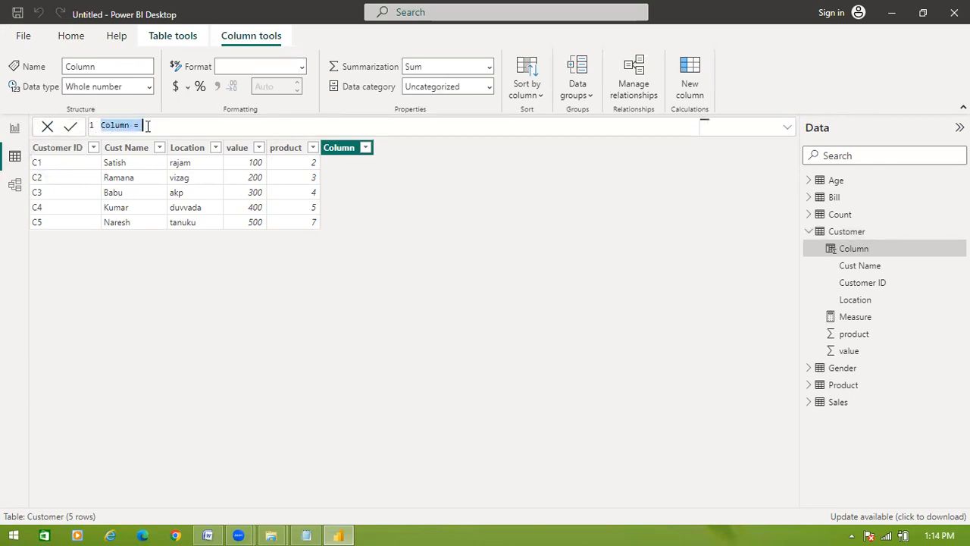
left_click(146, 127)
key("BackSpace")
key("BackSpace")
key("BackSpace")
key("BackSpace")
key("BackSpace")
key("BackSpace")
key("BackSpace")
key("BackSpace")
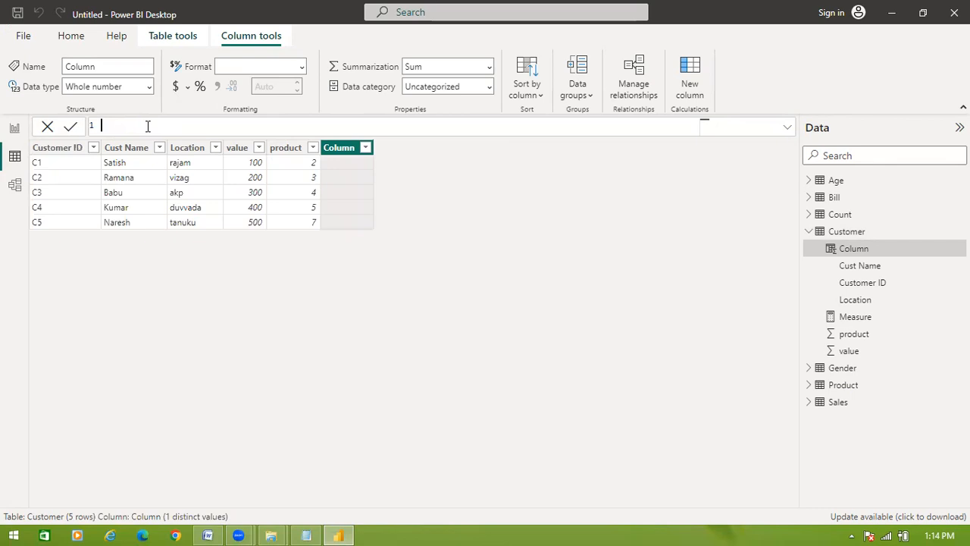
Define the new Customer column as Total = Customer[value]*Customer[product].
type("Total =")
type("value")
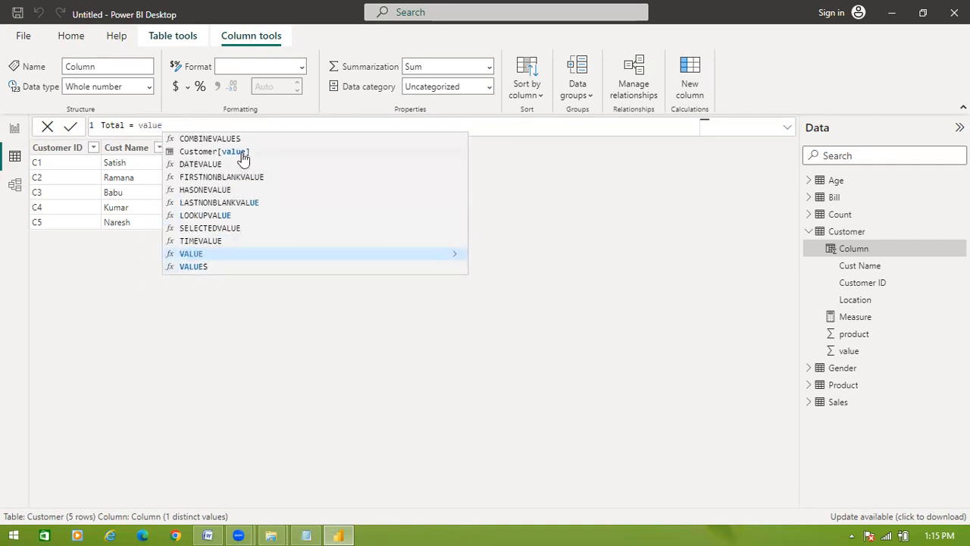
left_click(244, 157)
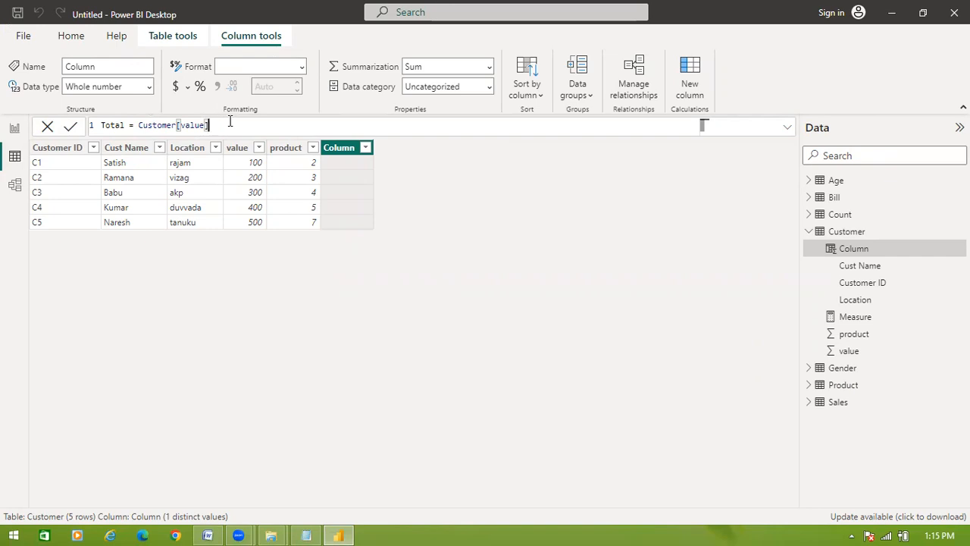
type("*pro")
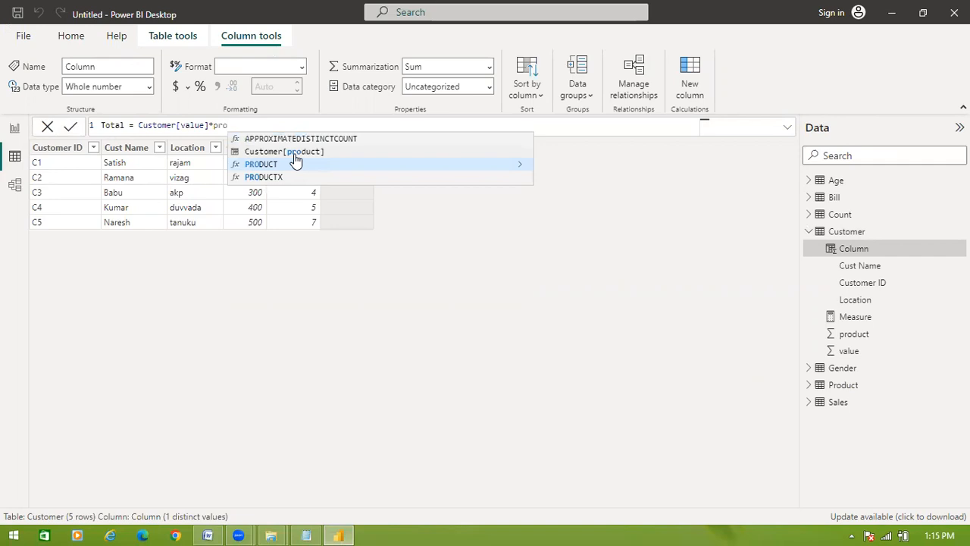
left_click(302, 152)
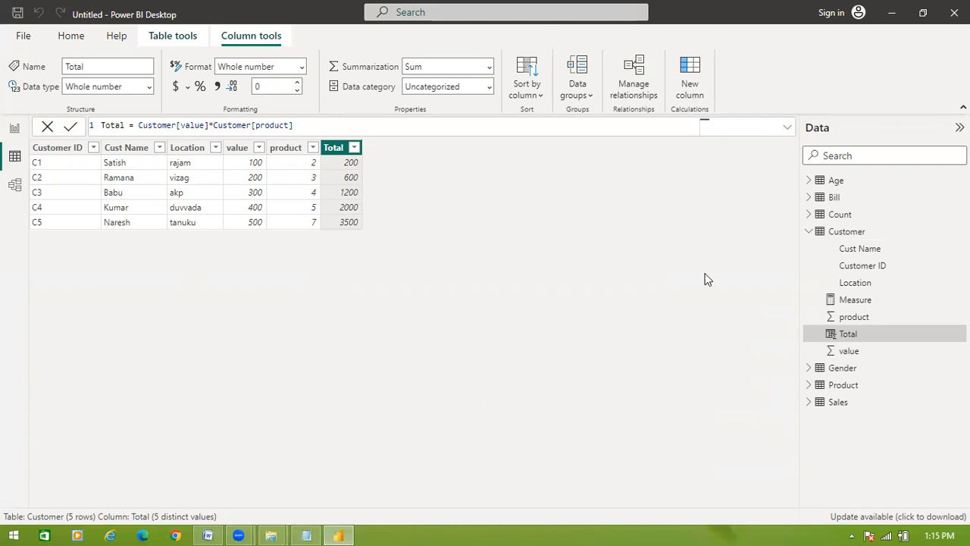
Open the Bill table and delete its empty Column5.
left_click(809, 198)
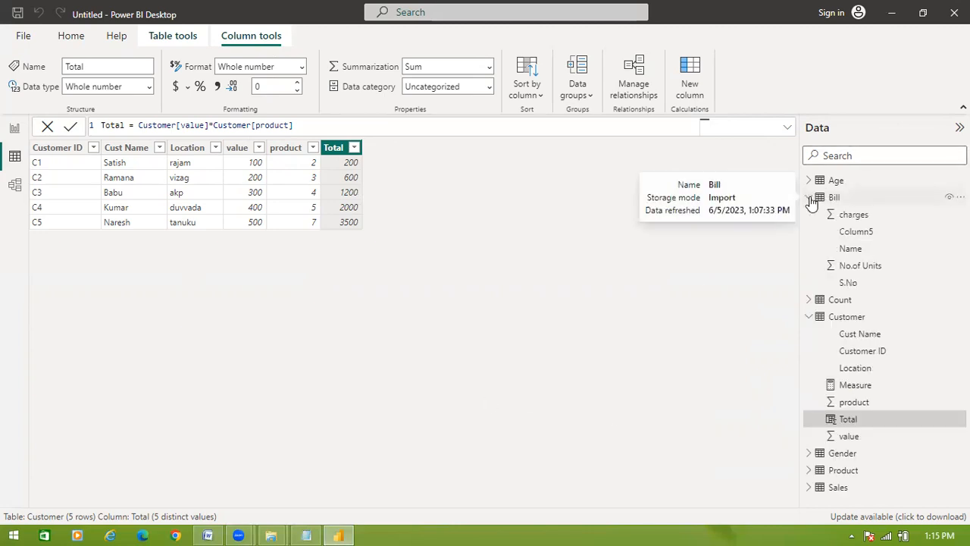
left_click(855, 199)
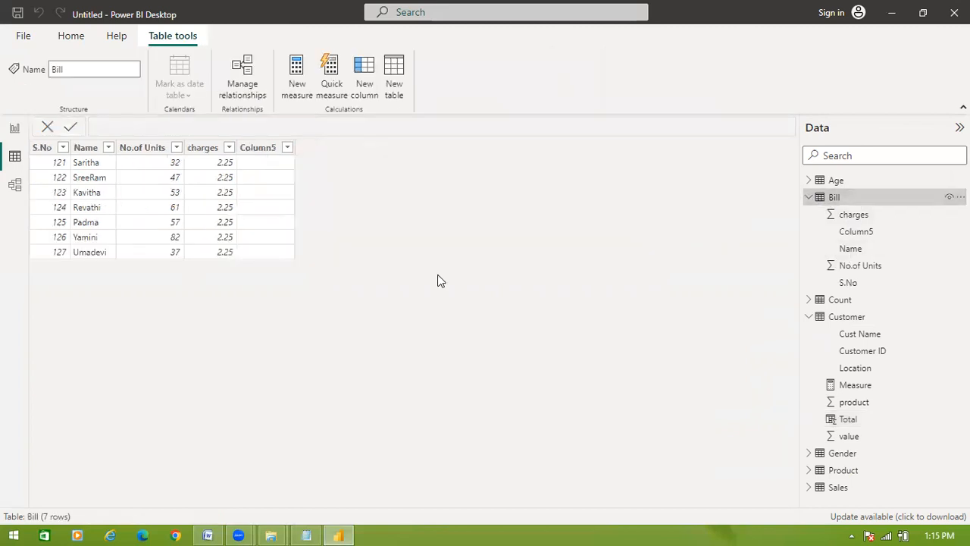
right_click(259, 151)
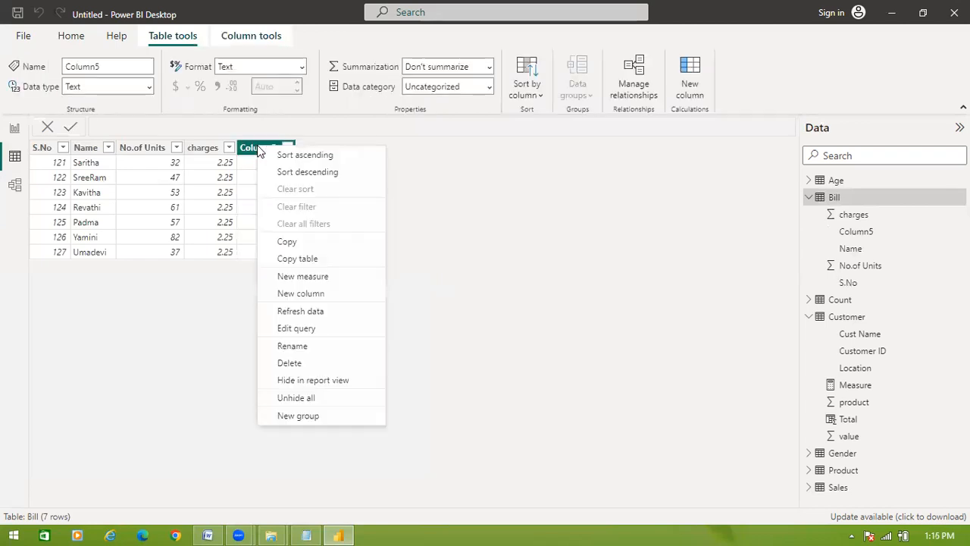
left_click(289, 363)
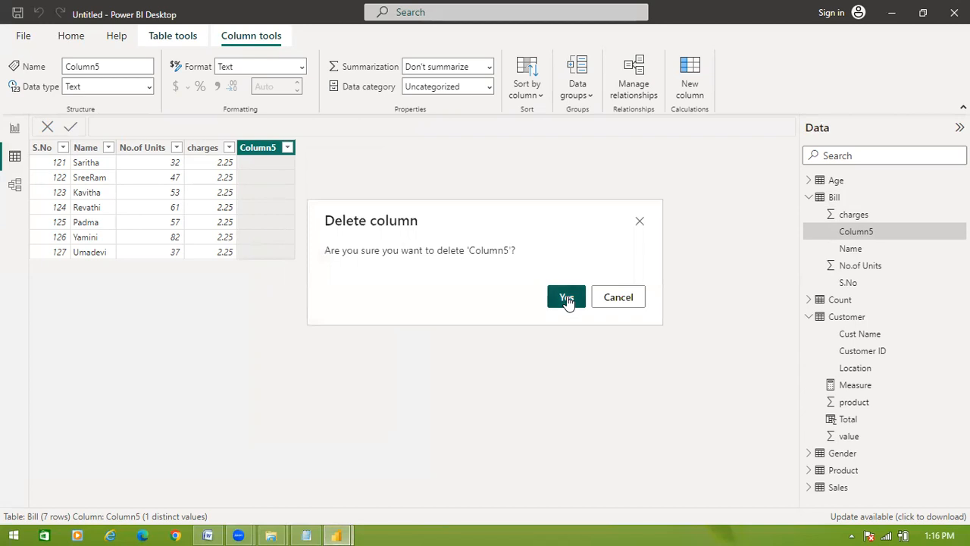
left_click(567, 297)
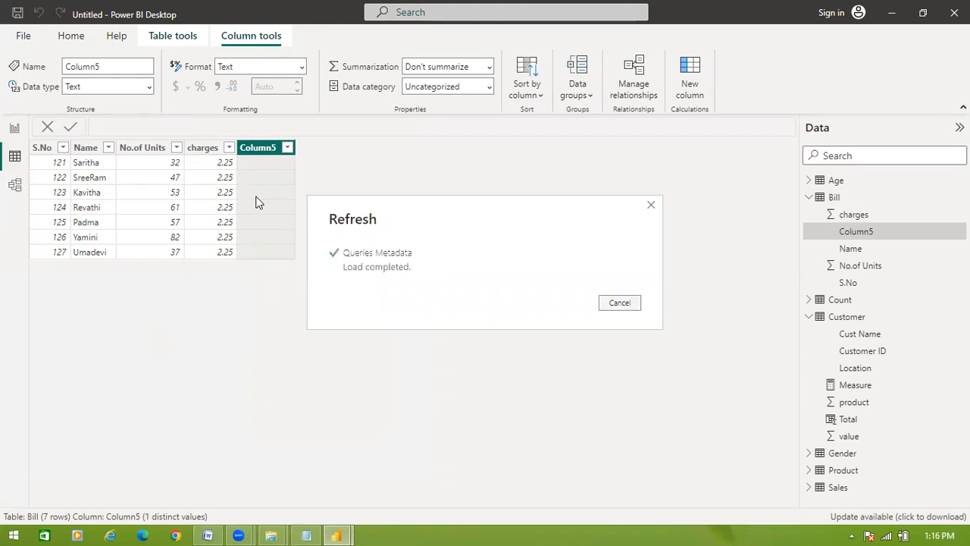
Add a calculated column to the Bill table with the formula Electricity bill = Bill[No.of Units]*Bill[charges].
left_click(174, 38)
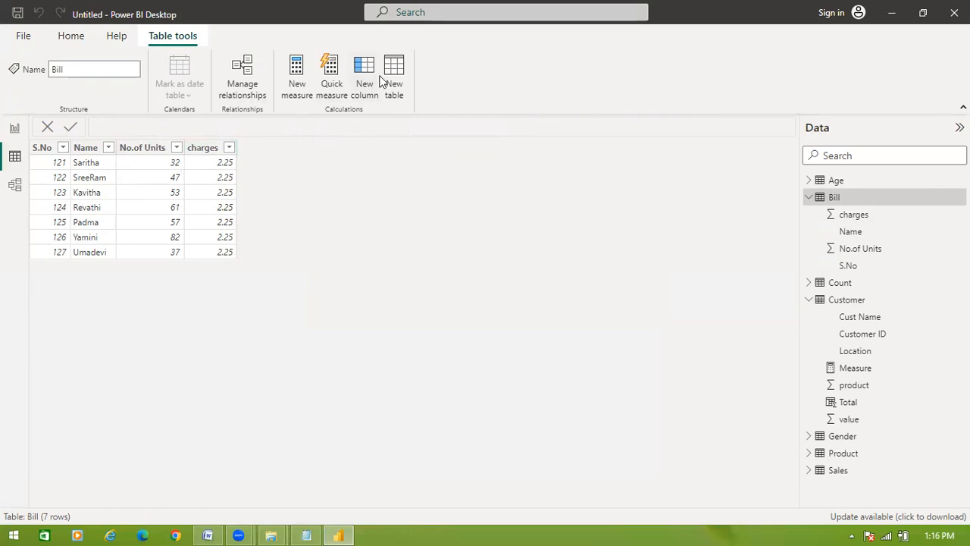
left_click(370, 87)
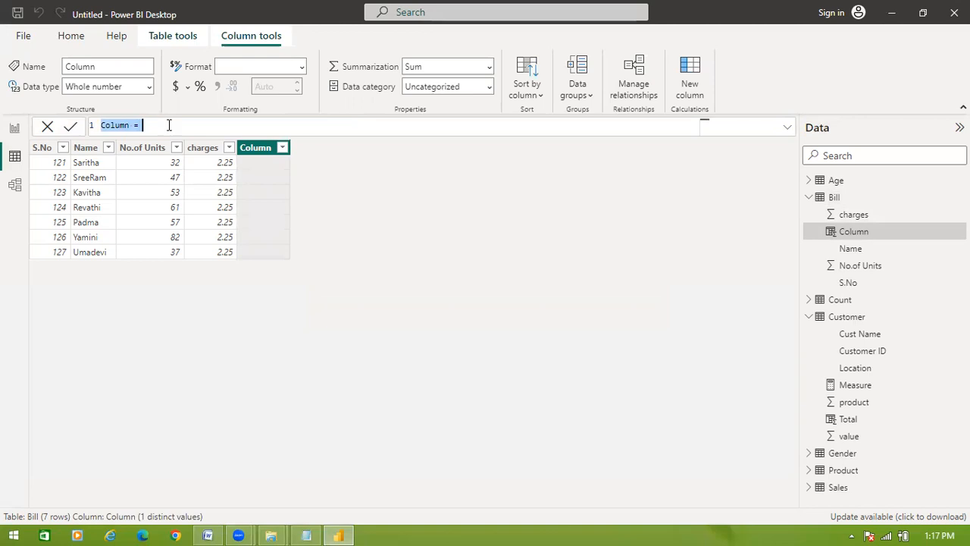
key("BackSpace")
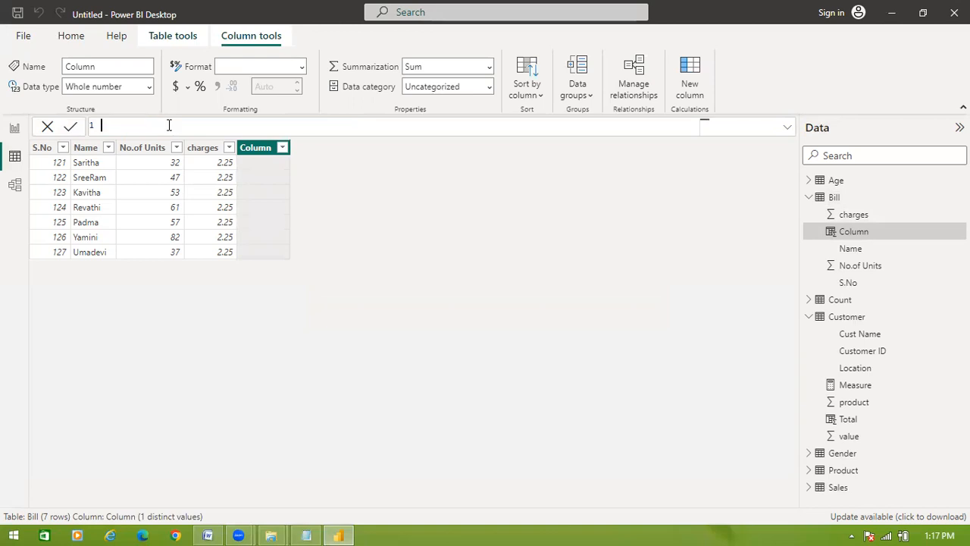
type("Electricity bill =")
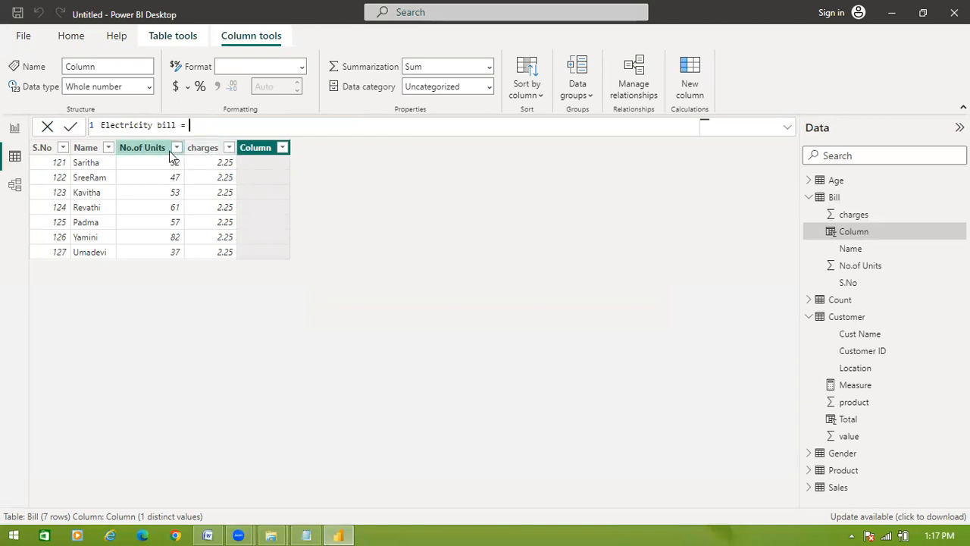
type("No")
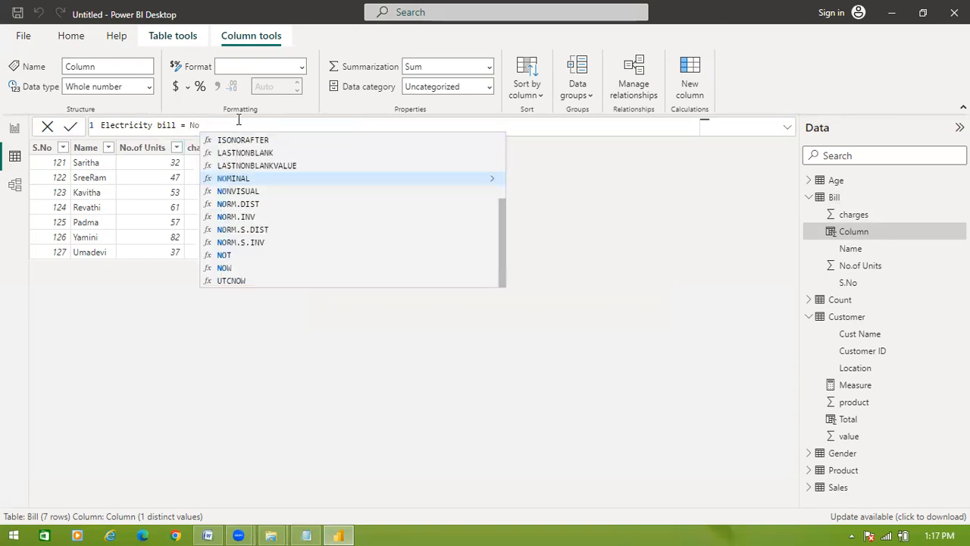
type(".o")
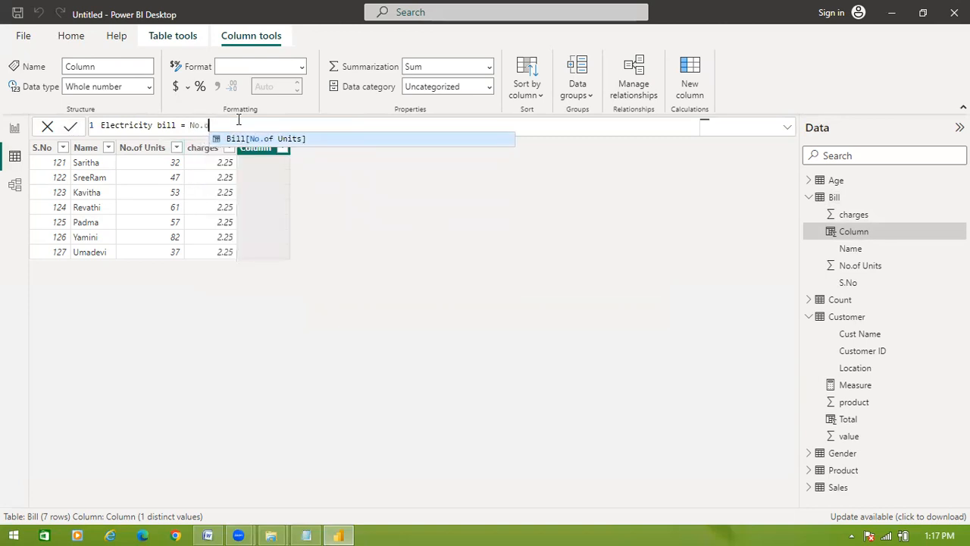
left_click(256, 139)
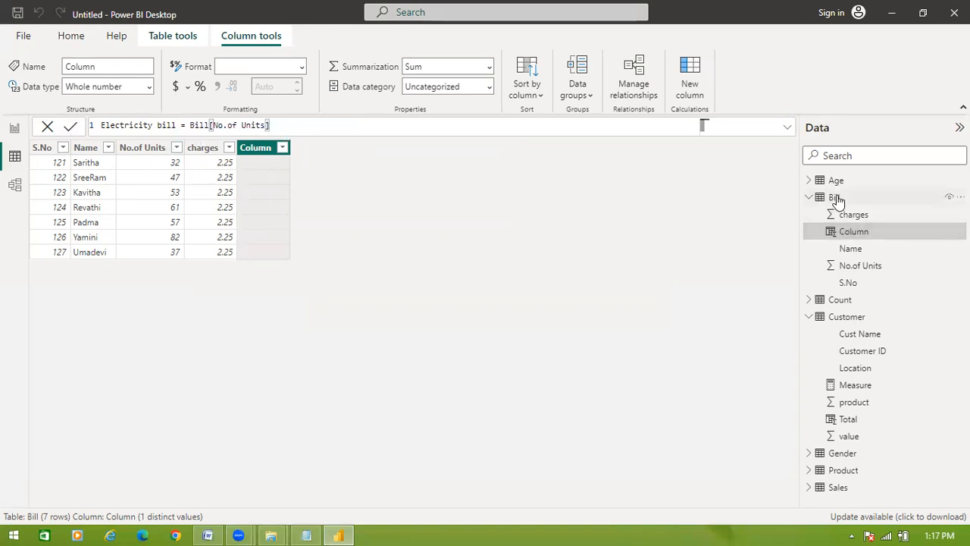
type("*")
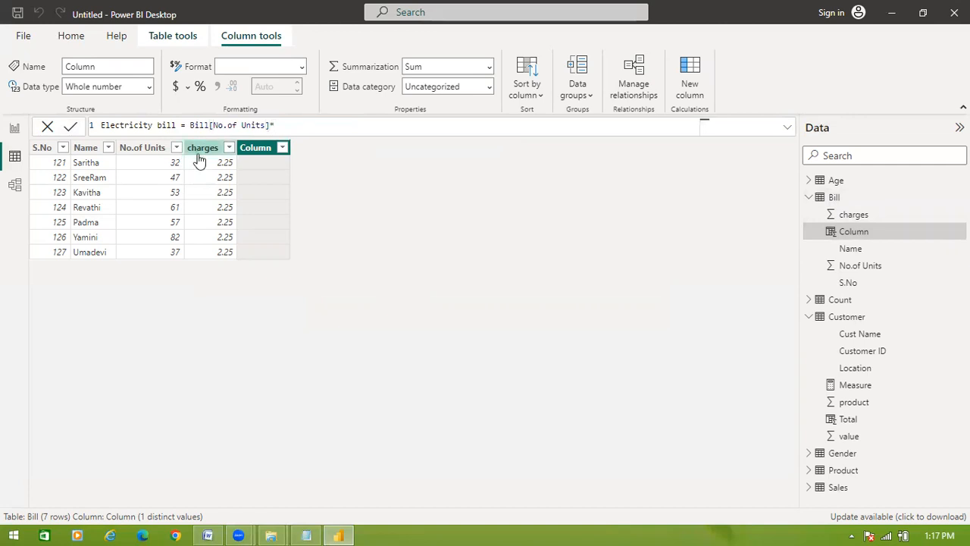
type("char")
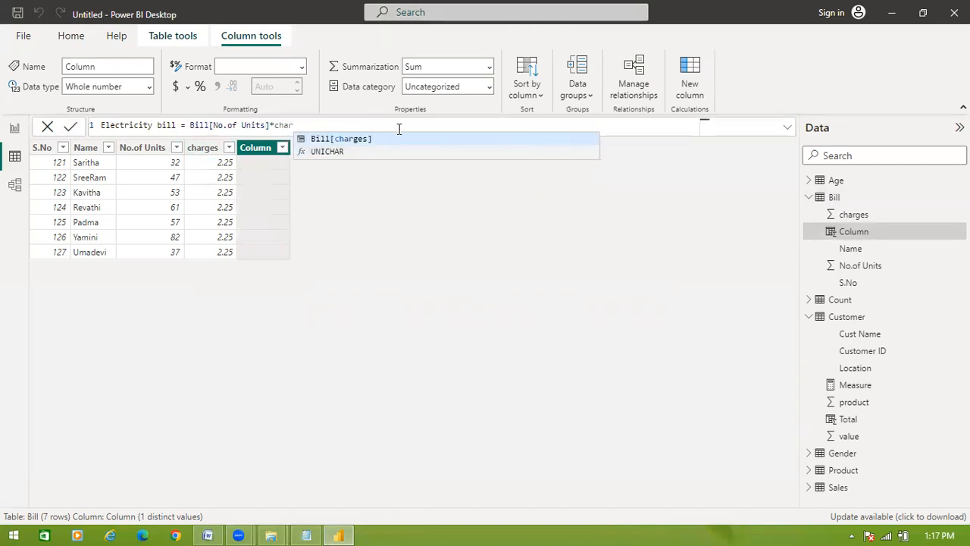
left_click(394, 144)
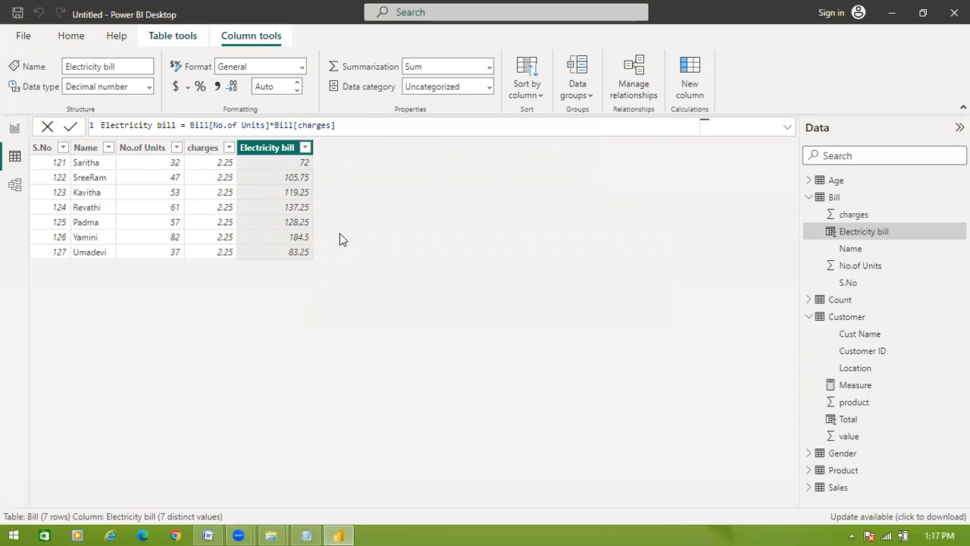
Switch to Notepad to review the note on calculated columns and aggregation functions, and return to Power BI Desktop.
left_click(307, 533)
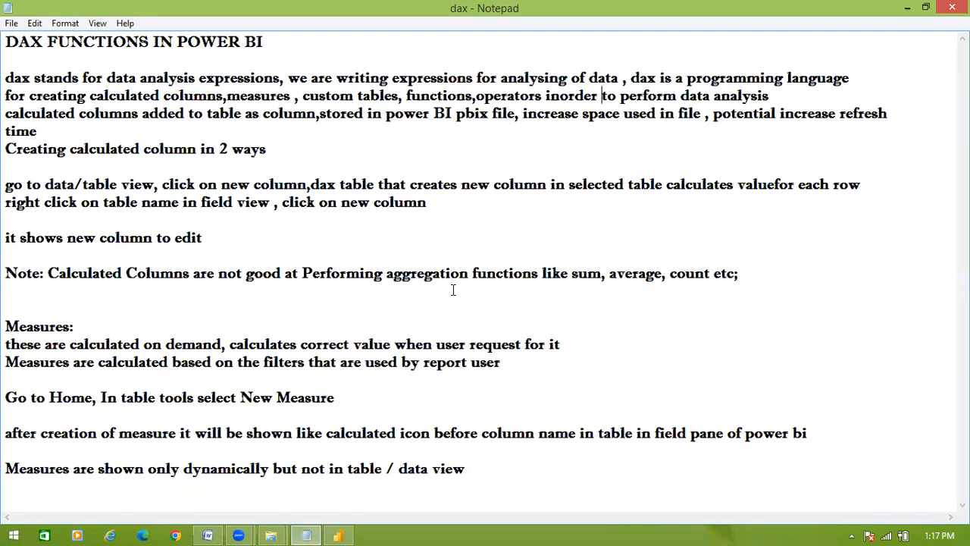
left_click(339, 536)
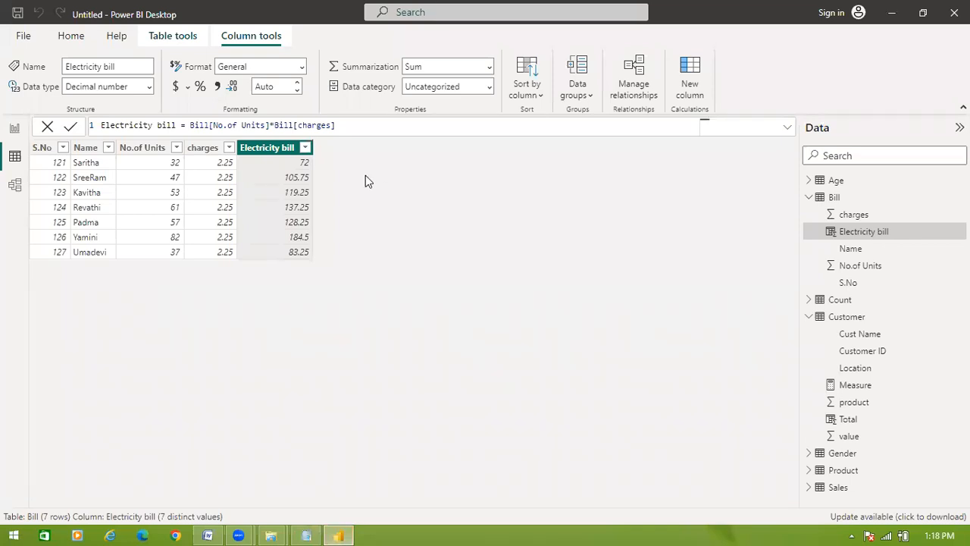
Add a calculated column to the Bill table with the formula Column = sum(Bill[Electricity bill]).
left_click(156, 38)
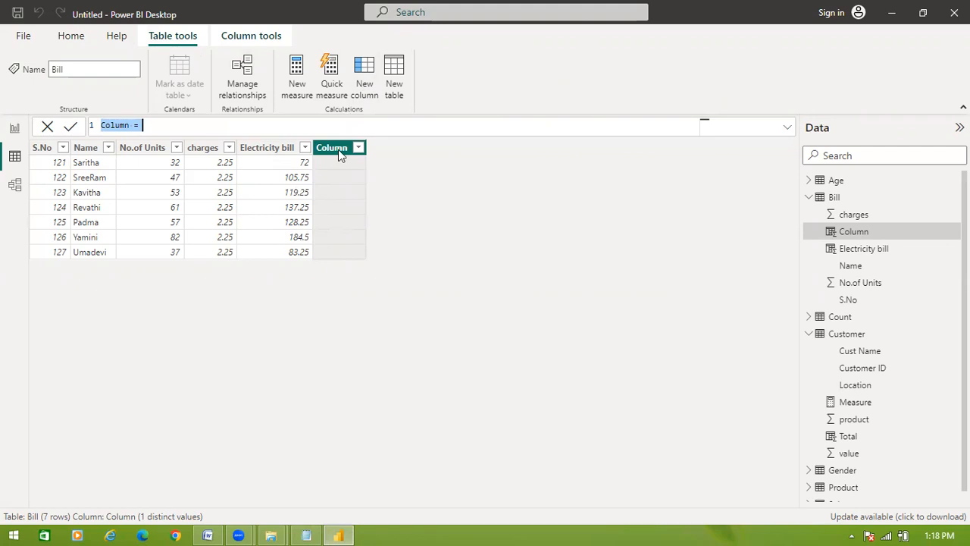
left_click(298, 237)
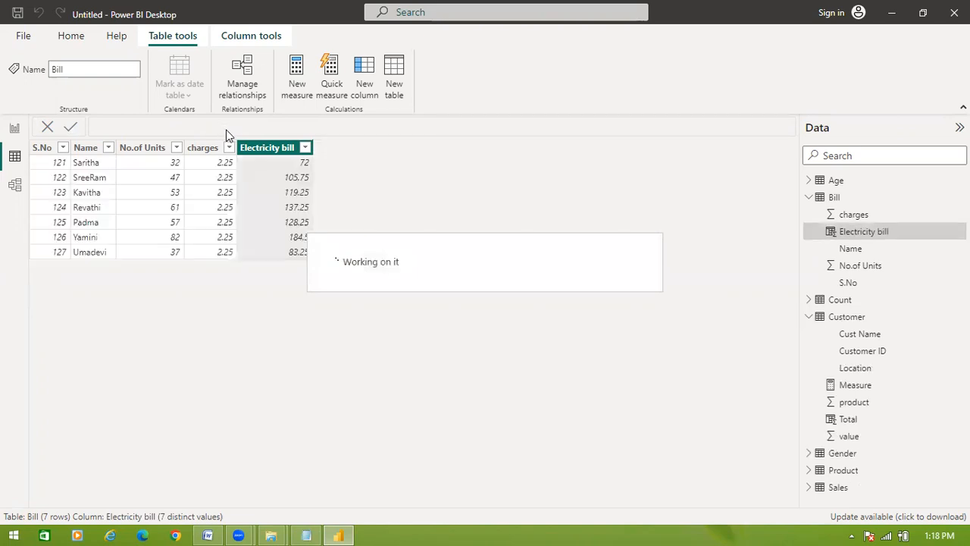
left_click(370, 92)
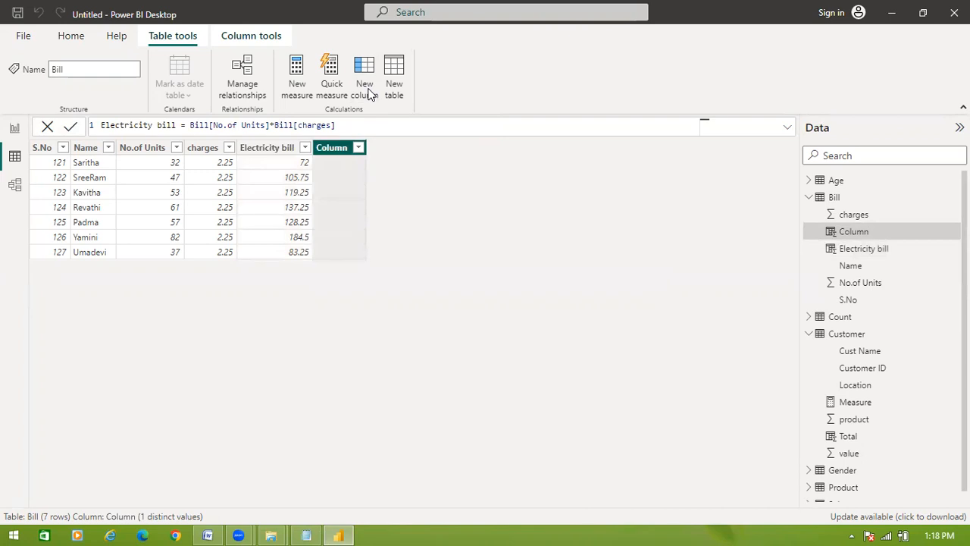
left_click(220, 127)
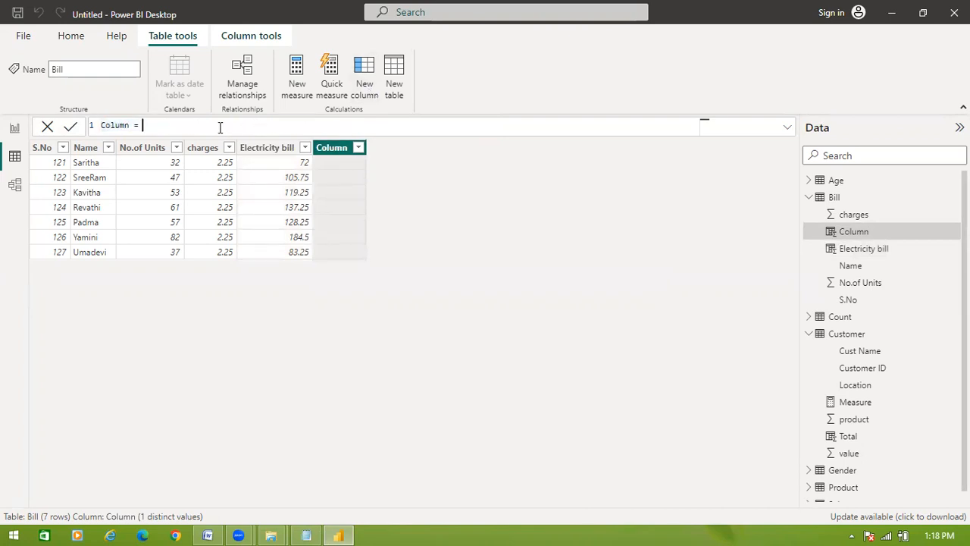
type("sum(")
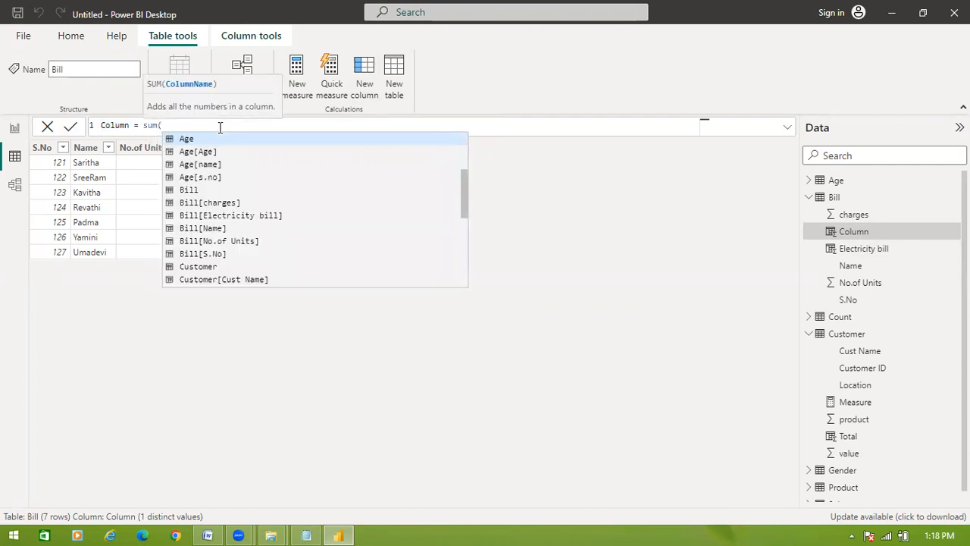
double_click(206, 216)
type(")")
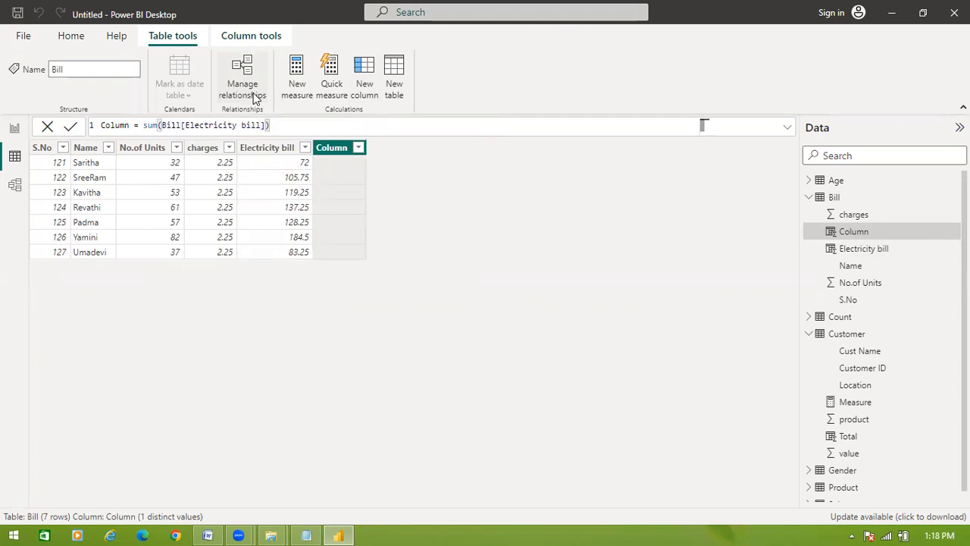
left_click(257, 97)
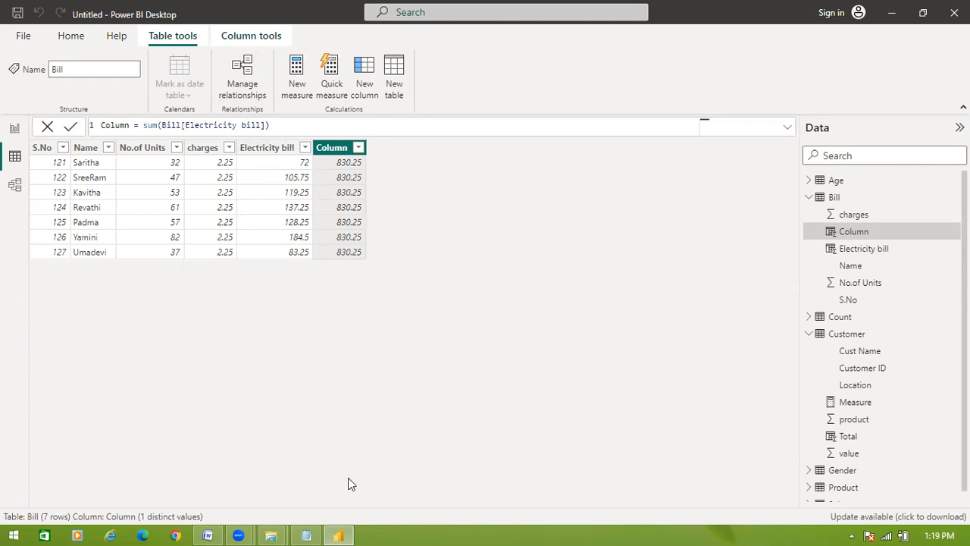
Switch to Notepad to review the notes on measures, and return to Power BI Desktop.
left_click(310, 533)
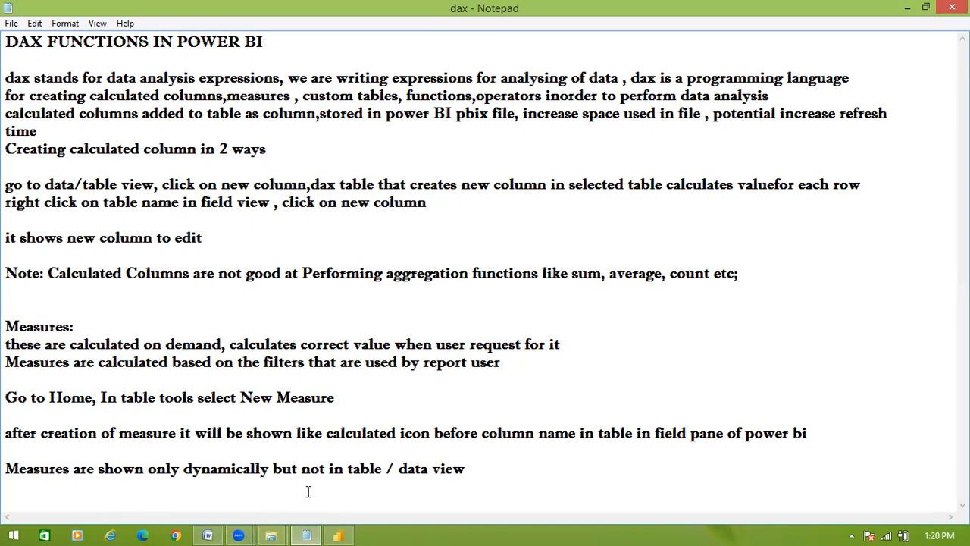
left_click(341, 532)
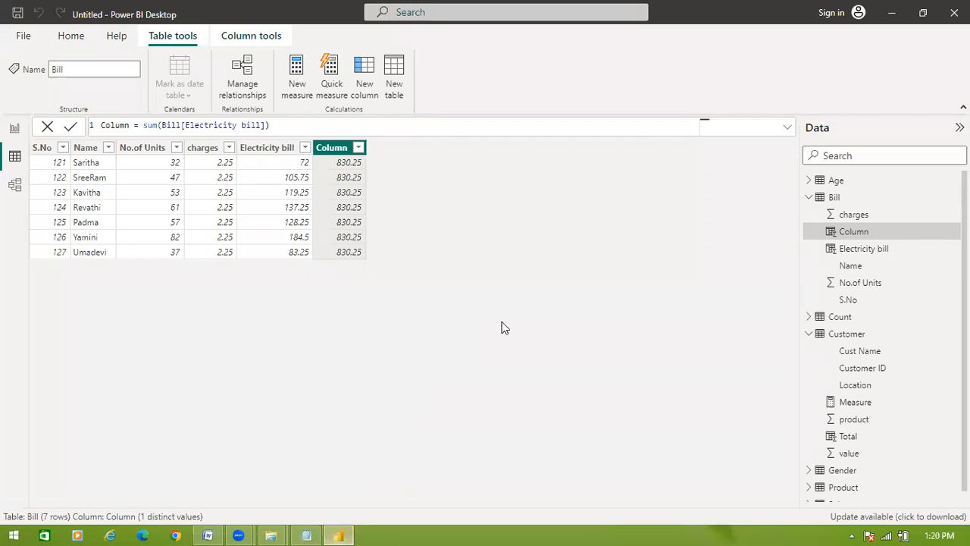
Open the Count table and try to add a measure using the SUM function, ending by selecting the Marks column.
left_click(840, 317)
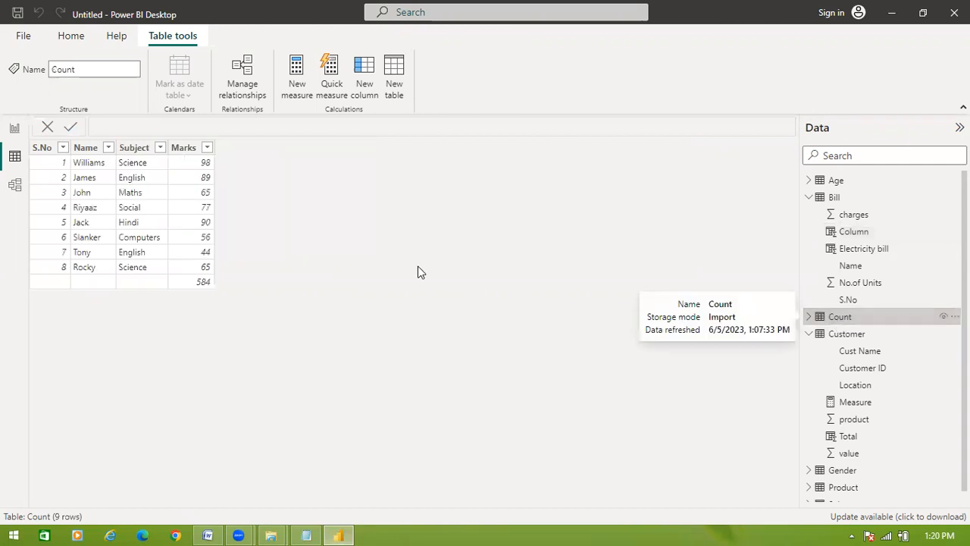
left_click(299, 91)
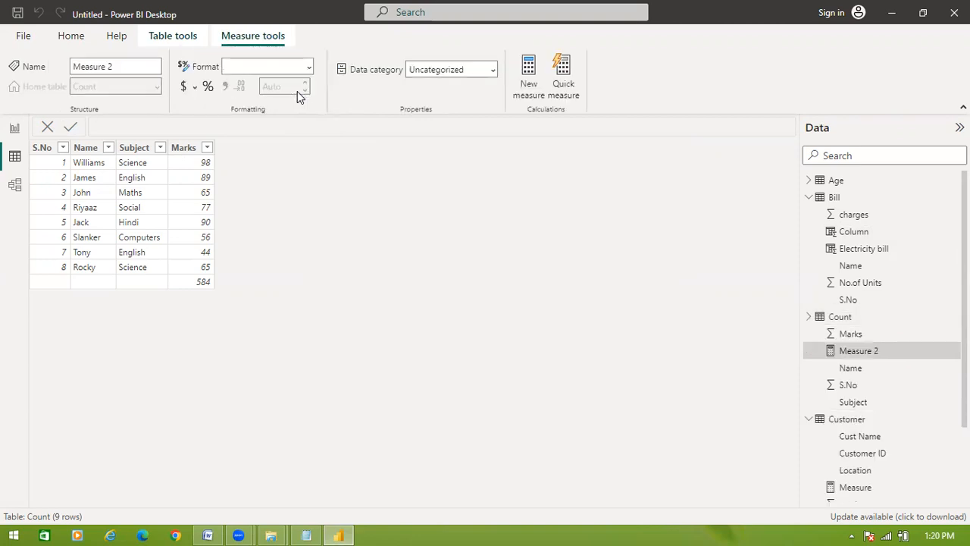
left_click(182, 125)
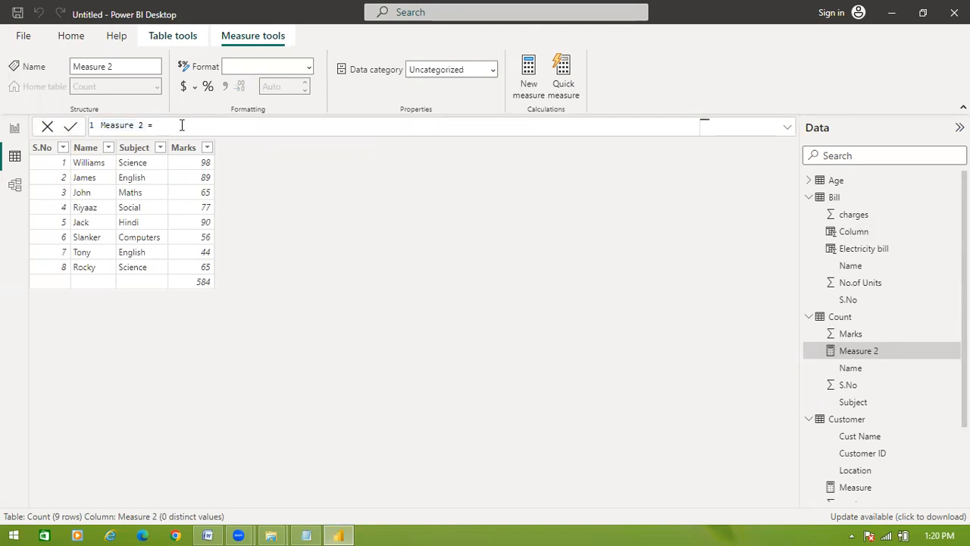
type("sum(")
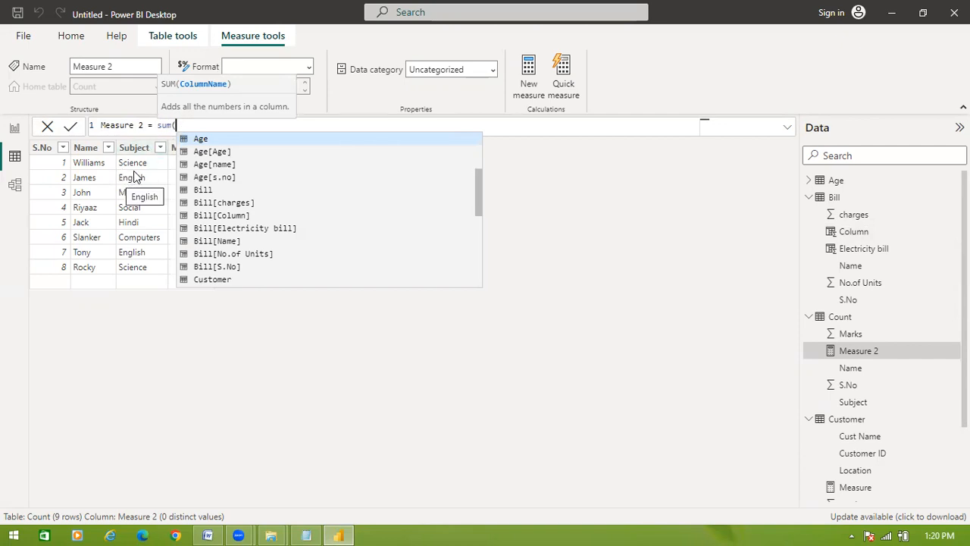
left_click(144, 342)
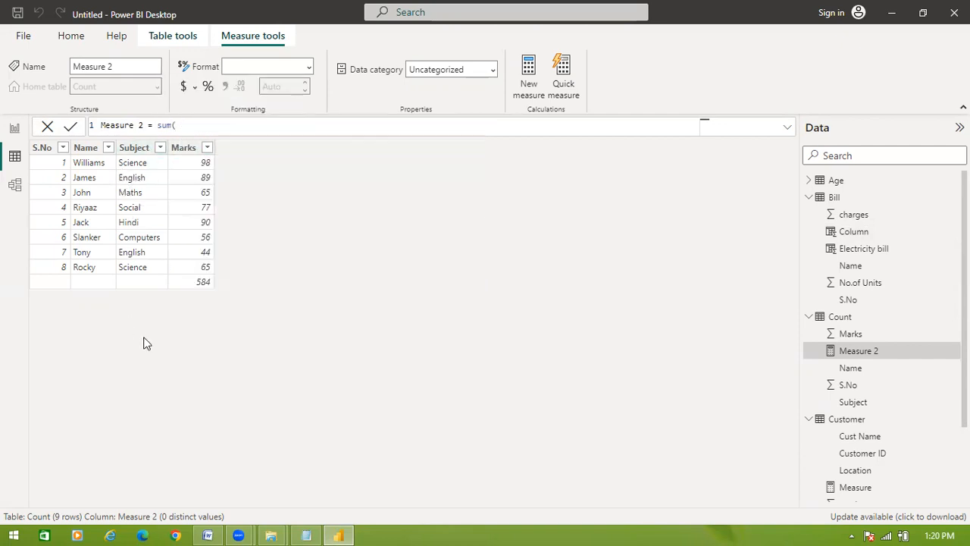
left_click(187, 150)
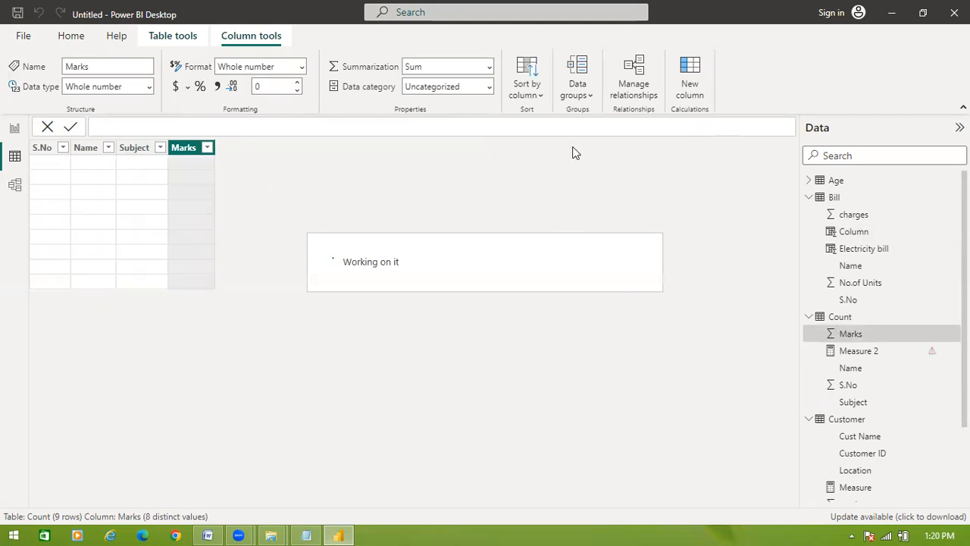
Add another measure to the Count table, name it sum and start its formula with the SUM function.
left_click(172, 36)
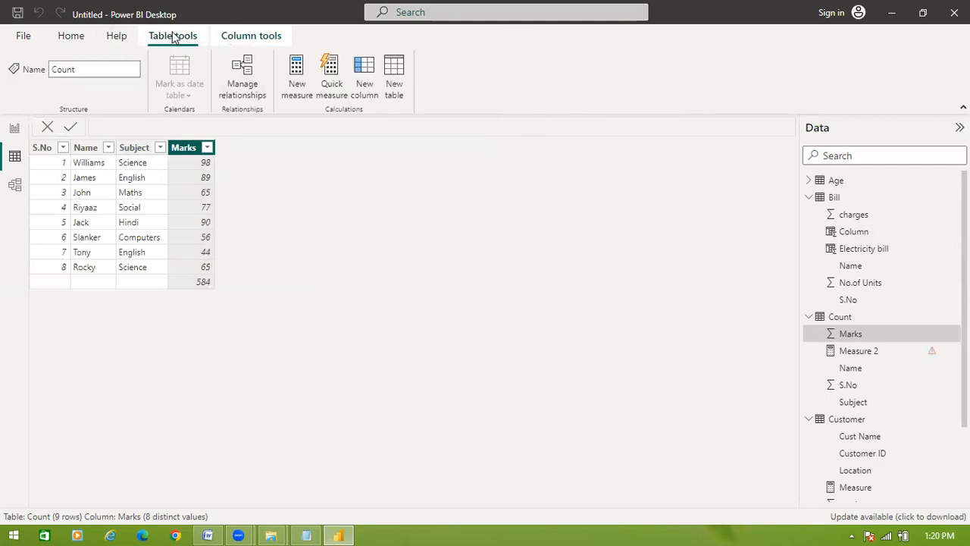
left_click(294, 85)
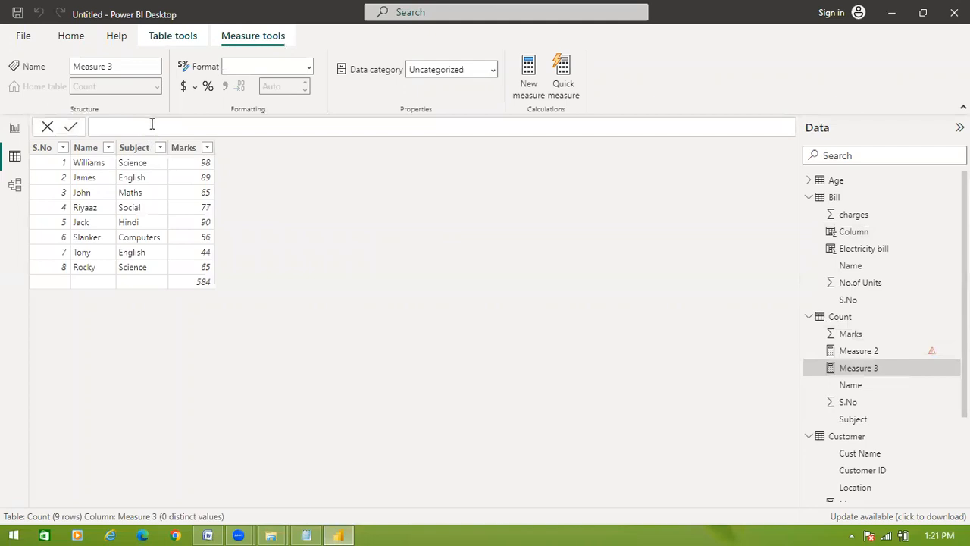
key("BackSpace")
type("sum = sum(")
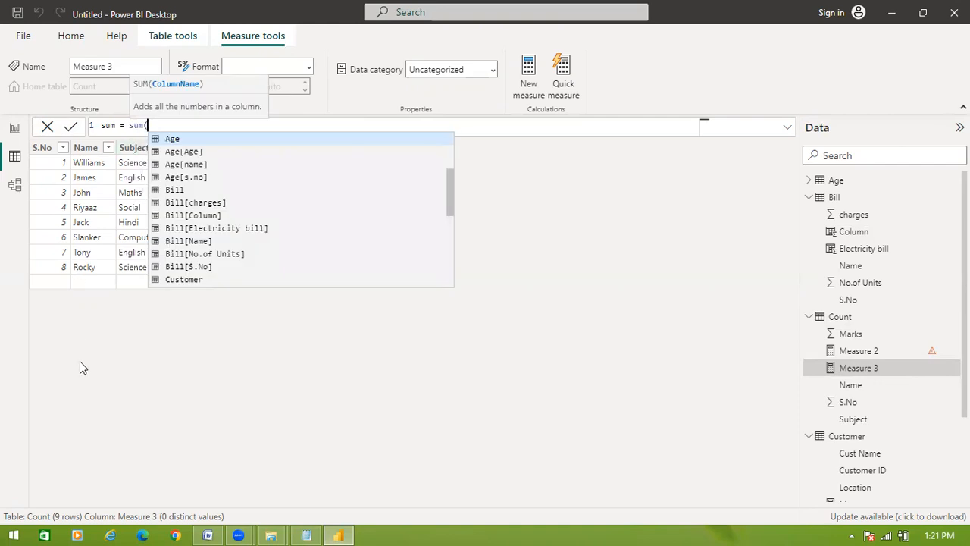
left_click(156, 400)
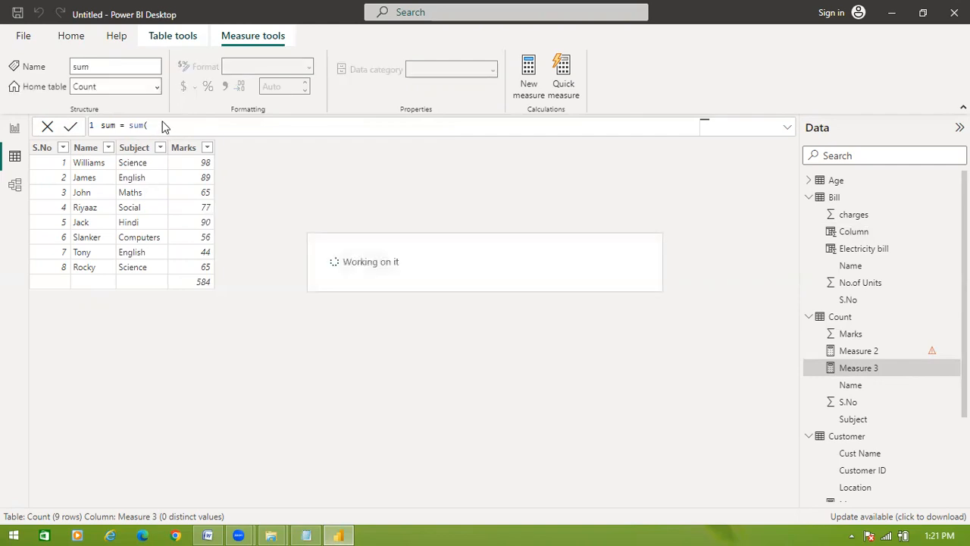
type(")")
key("Left")
type("c")
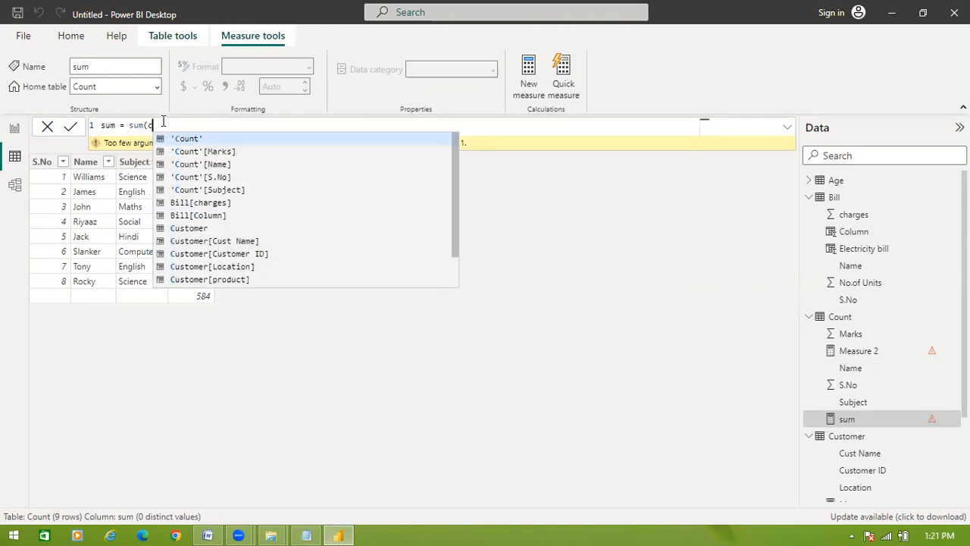
type("oun")
left_click(257, 151)
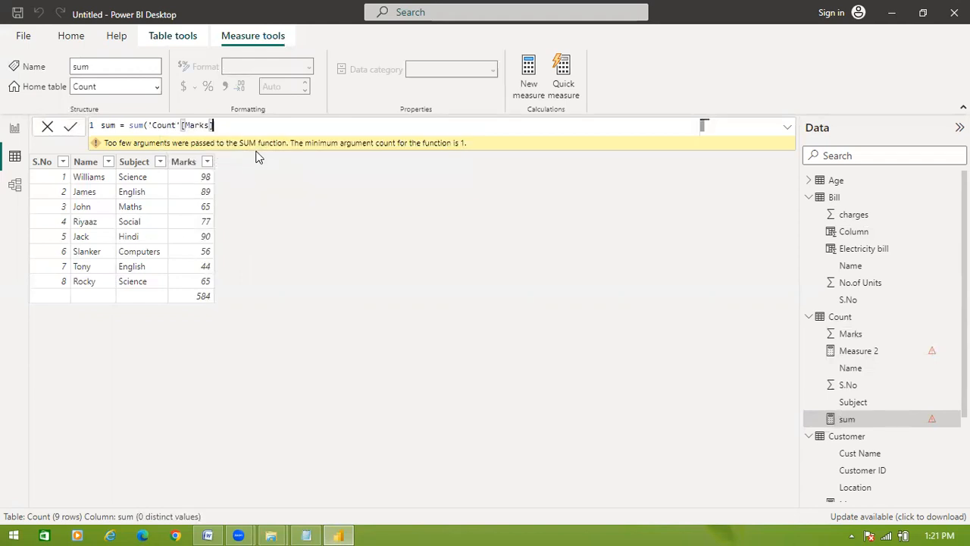
key("BackSpace")
key("BackSpace")
key("BackSpace")
key("BackSpace")
key("BackSpace")
key("BackSpace")
key("BackSpace")
key("BackSpace")
key("BackSpace")
key("BackSpace")
key("BackSpace")
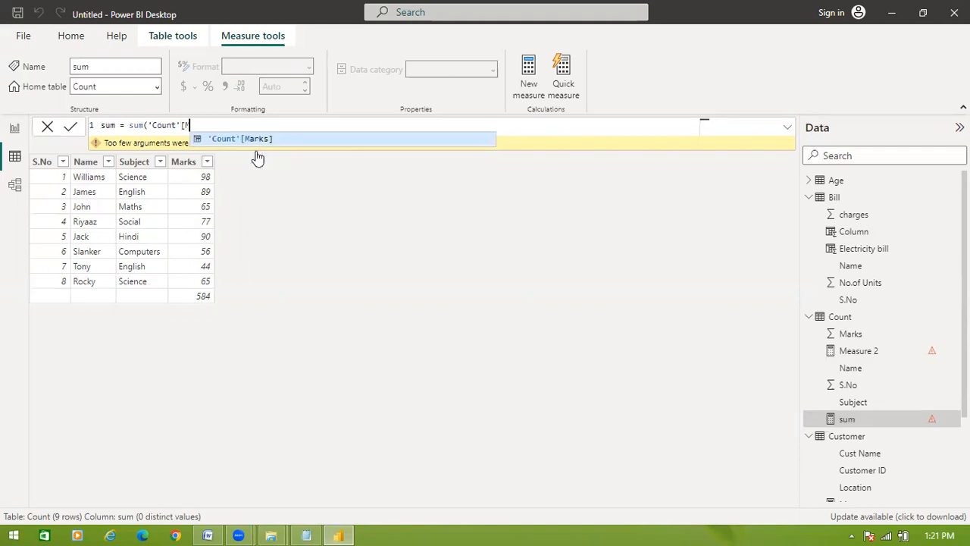
key("BackSpace")
key("BackSpace")
key("BackSpace")
key("BackSpace")
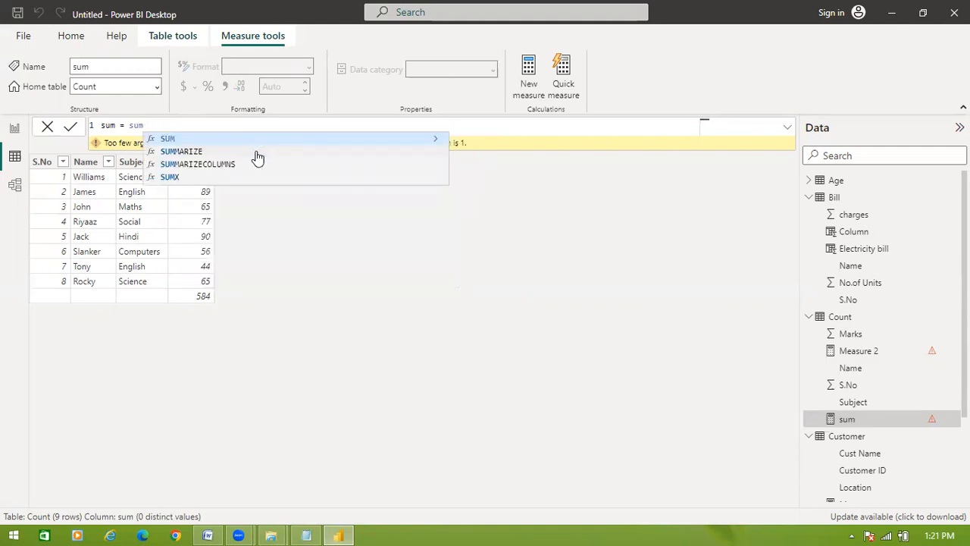
Complete the measure's formula as sum = sum('Count'[Marks]).
type("(")
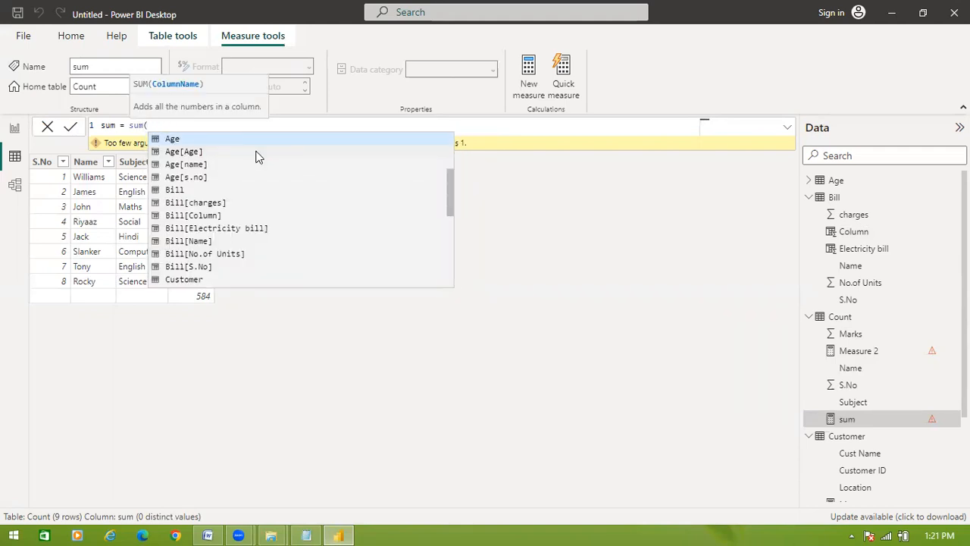
type("ma")
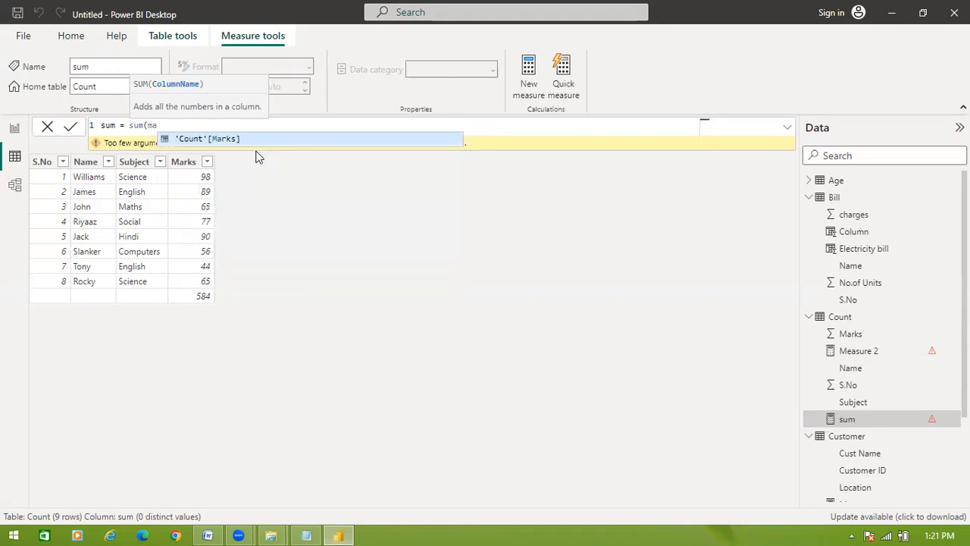
type("r")
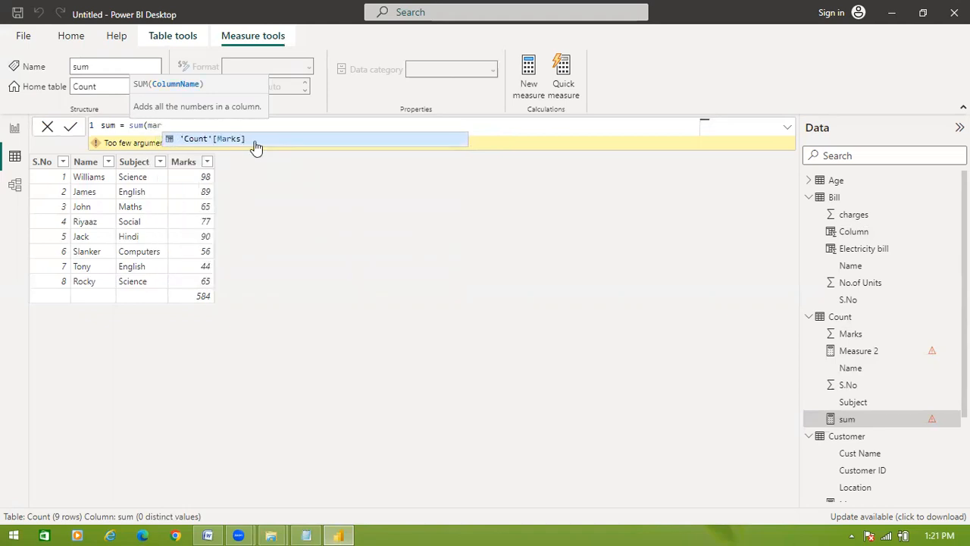
left_click(252, 145)
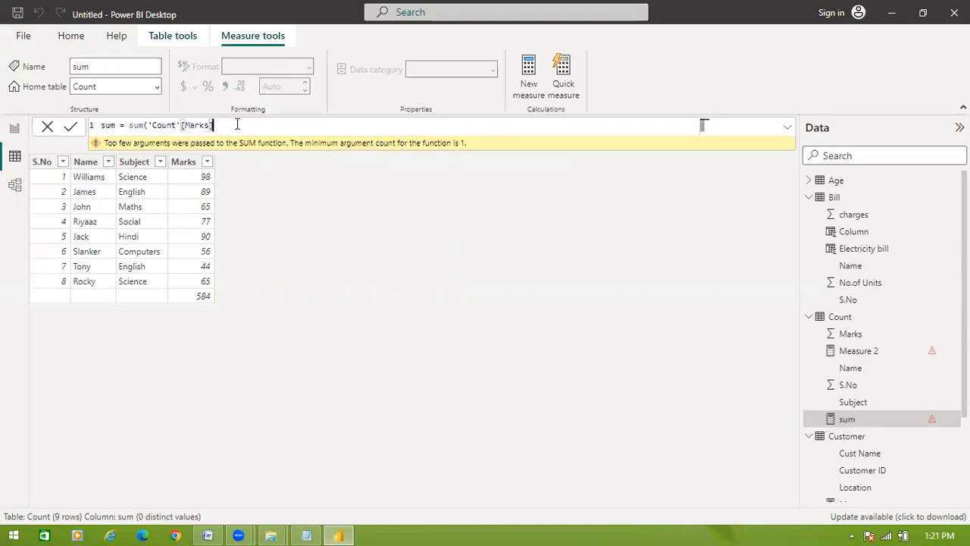
type(")")
key("Return")
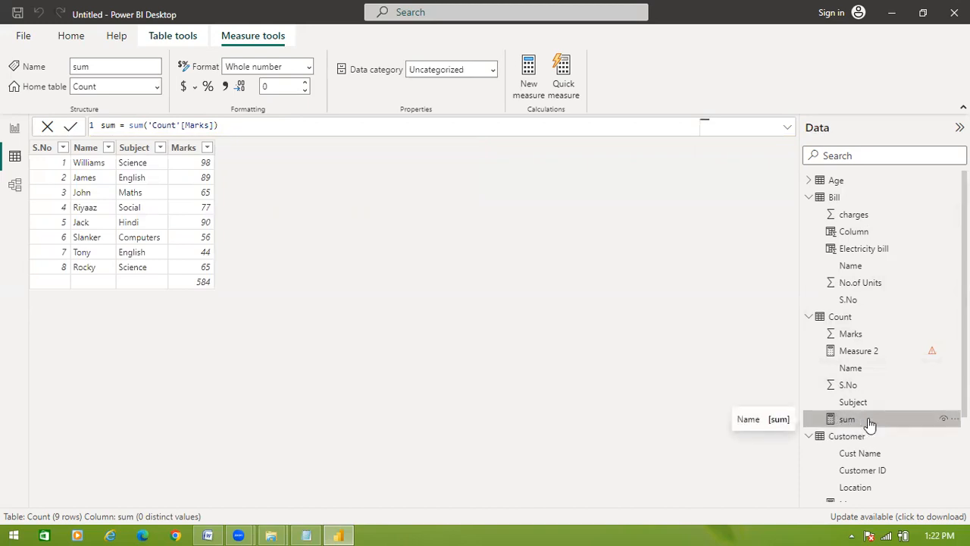
Check the Notepad note on where measures are shown, and minimize Notepad to return to Power BI Desktop.
left_click(302, 534)
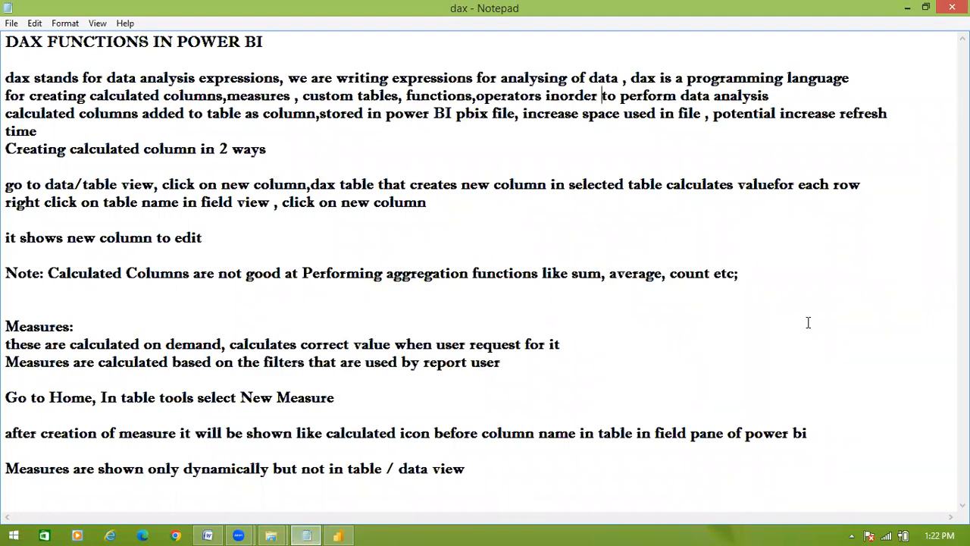
left_click(904, 10)
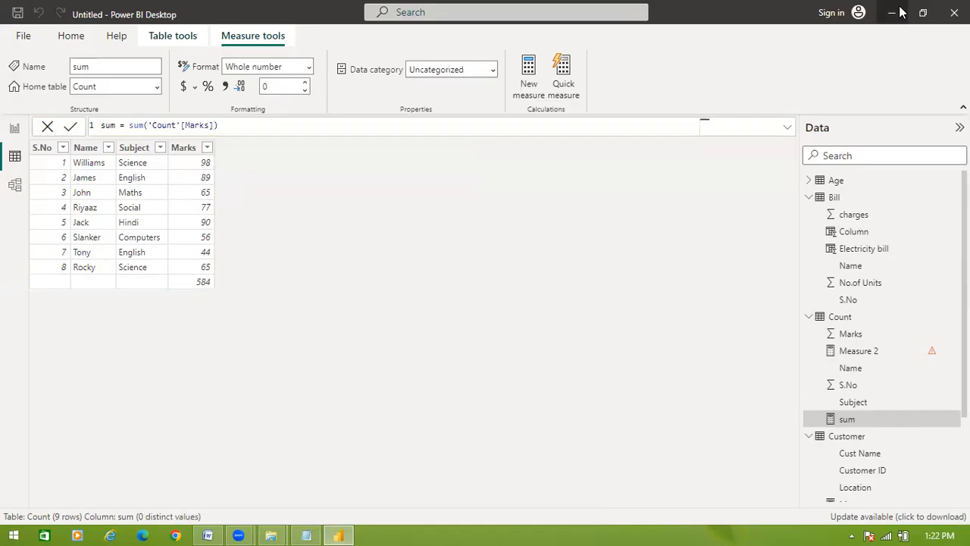
Add a table visual to the report page with the Count table's Name field and sum measure, and open it in focus mode.
left_click(14, 131)
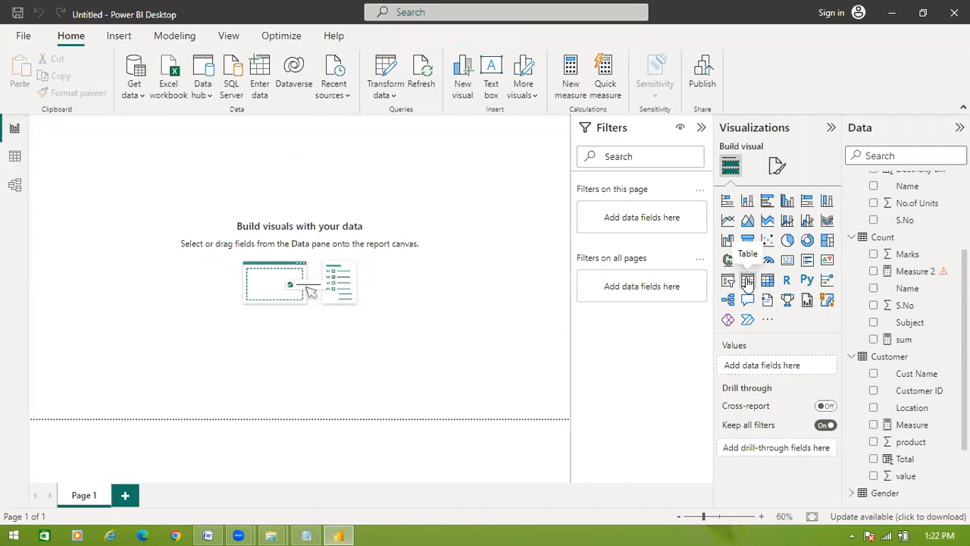
left_click(748, 282)
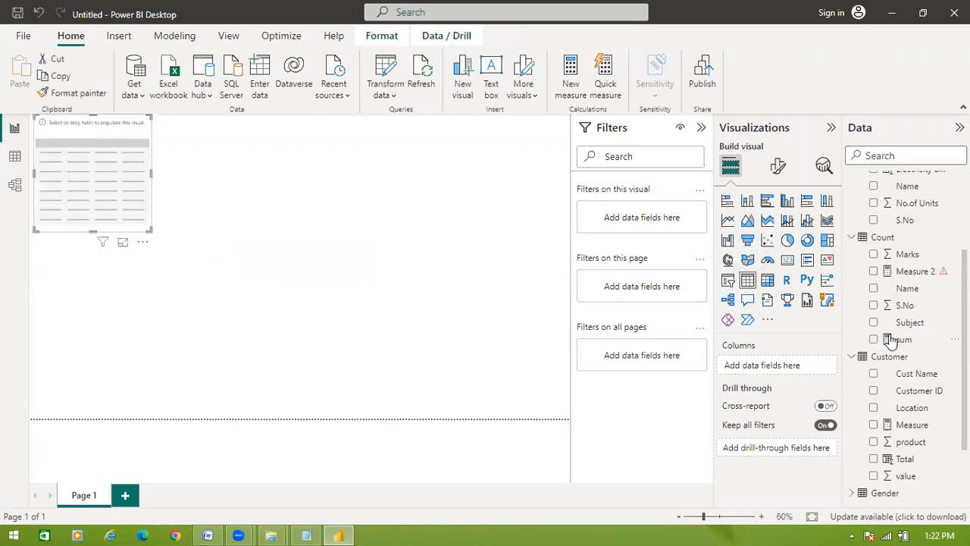
left_click(874, 289)
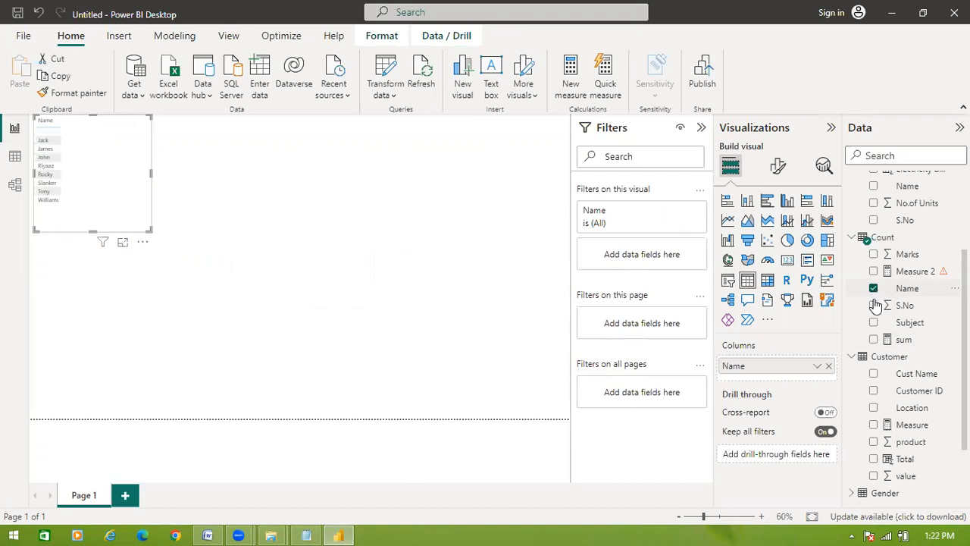
left_click(875, 340)
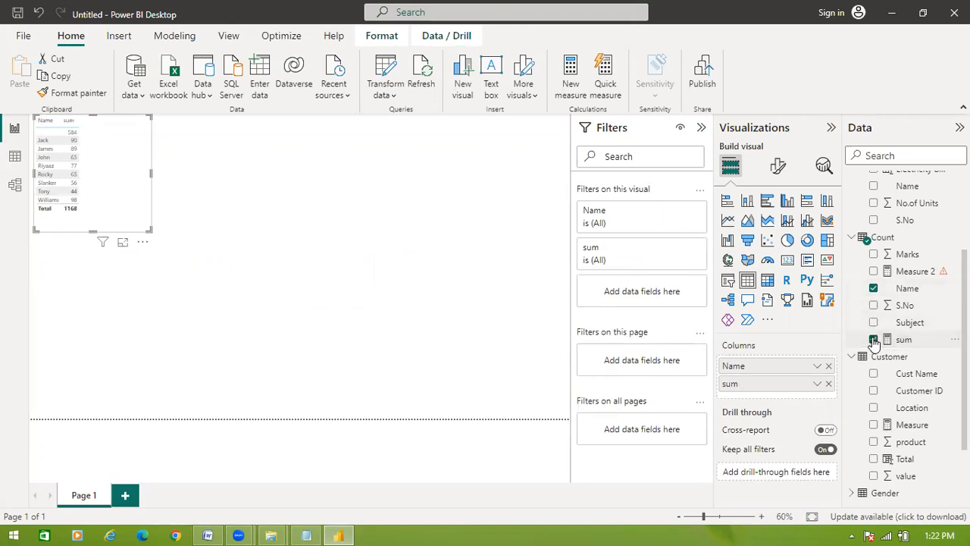
left_click(122, 244)
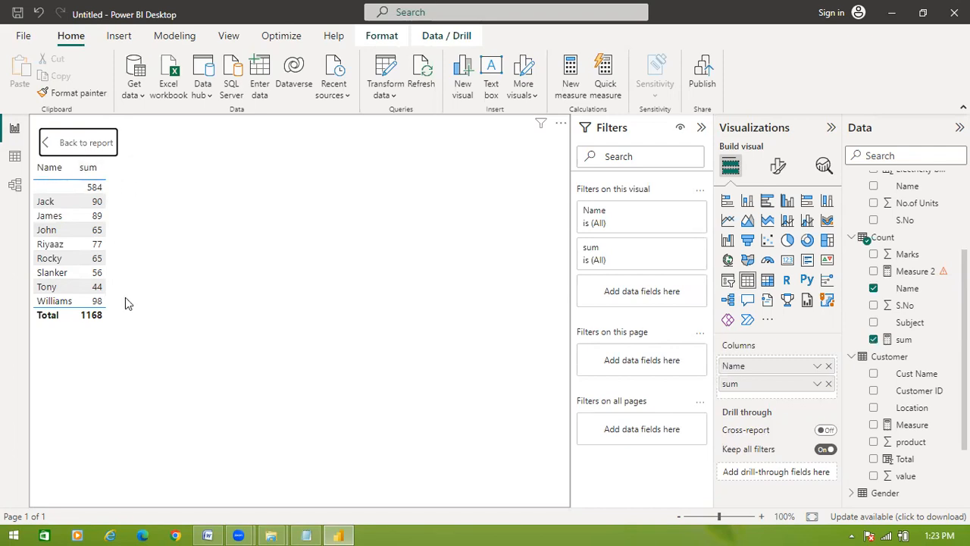
Leave the table visual's focus mode, check the Notepad notes on measures, and minimize Notepad to return to Power BI Desktop.
left_click(52, 144)
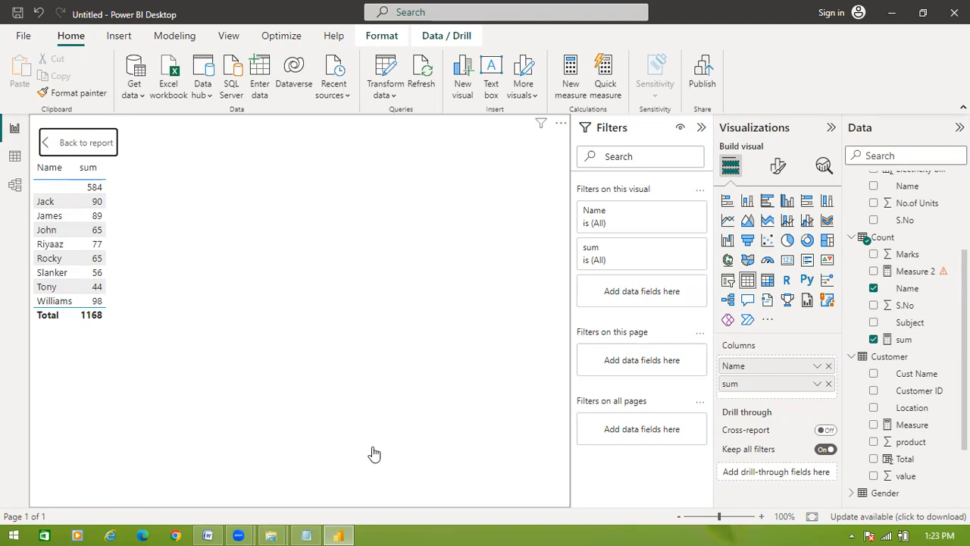
left_click(318, 529)
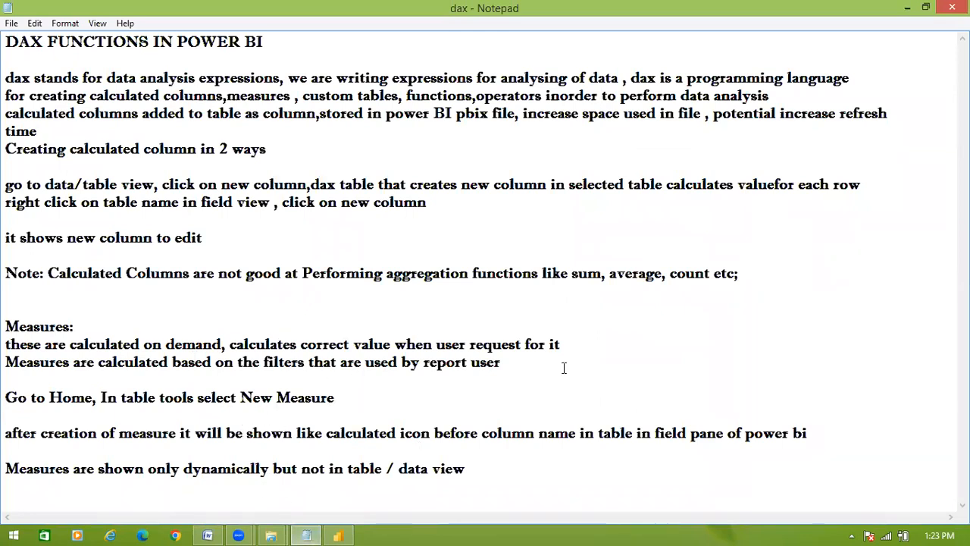
left_click(349, 528)
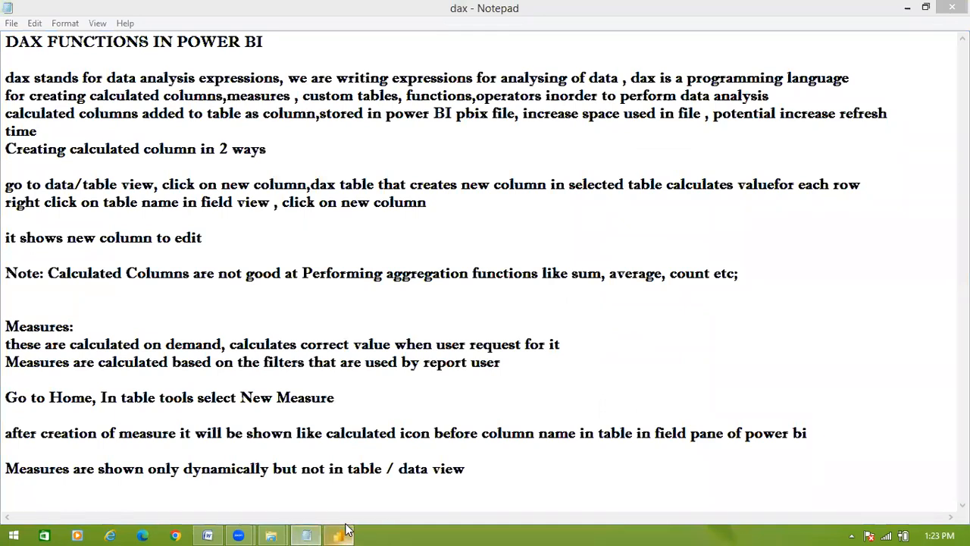
left_click(912, 9)
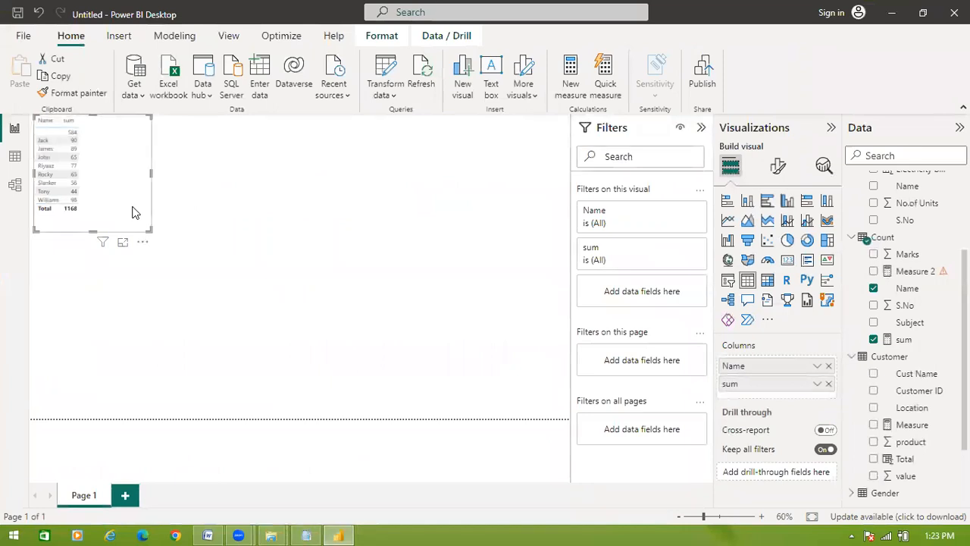
Open the Bill table in the table view and add a new measure to it.
left_click(15, 157)
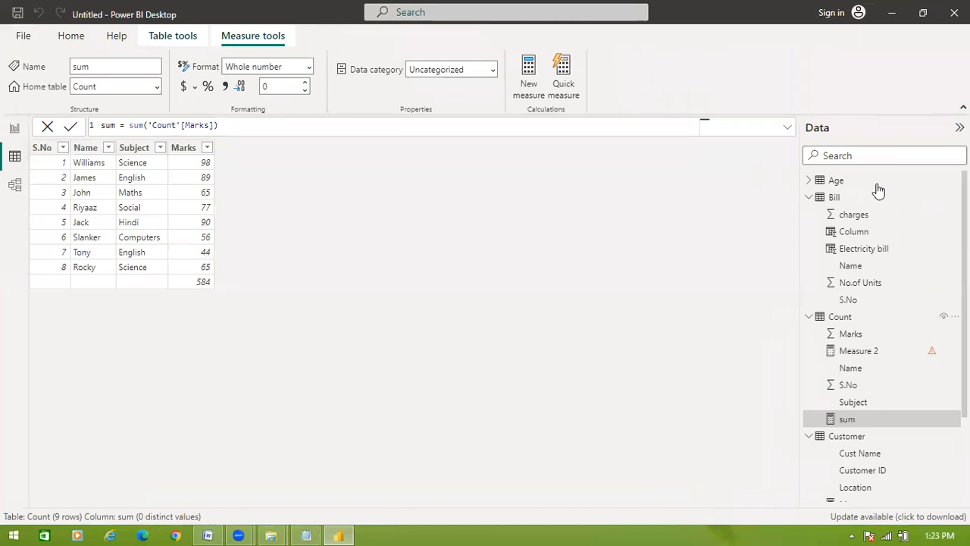
left_click(846, 198)
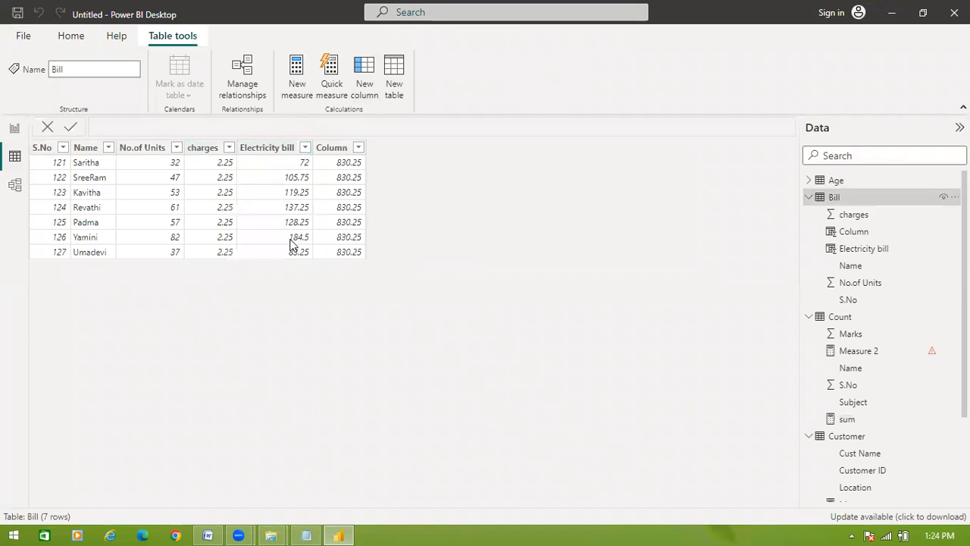
left_click(306, 87)
left_click(299, 99)
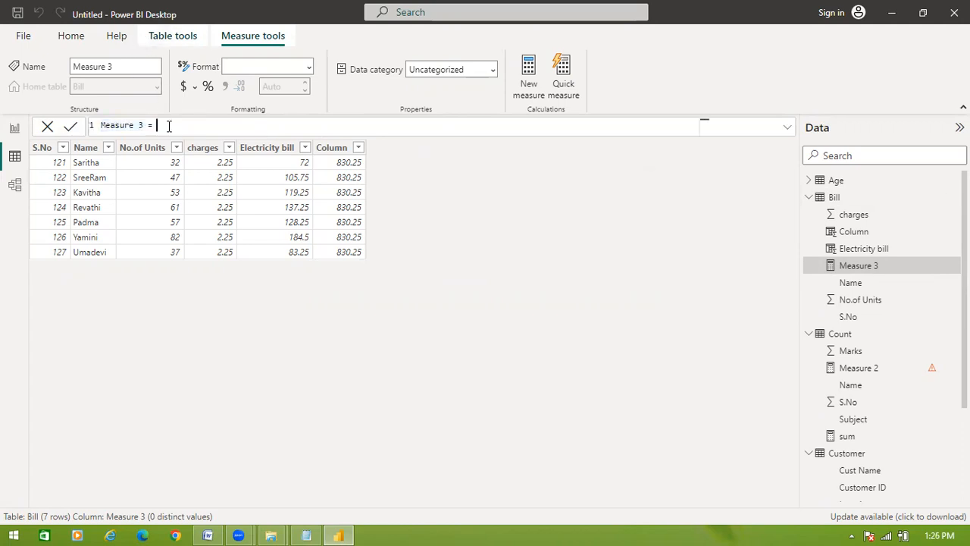
Define the new measure as overall bill = sum(Bill[Electricity bill]) and return to the report view.
key("BackSpace")
key("BackSpace")
key("BackSpace")
key("BackSpace")
key("BackSpace")
key("BackSpace")
key("BackSpace")
key("BackSpace")
key("BackSpace")
key("BackSpace")
key("BackSpace")
type("overall bill = sum(")
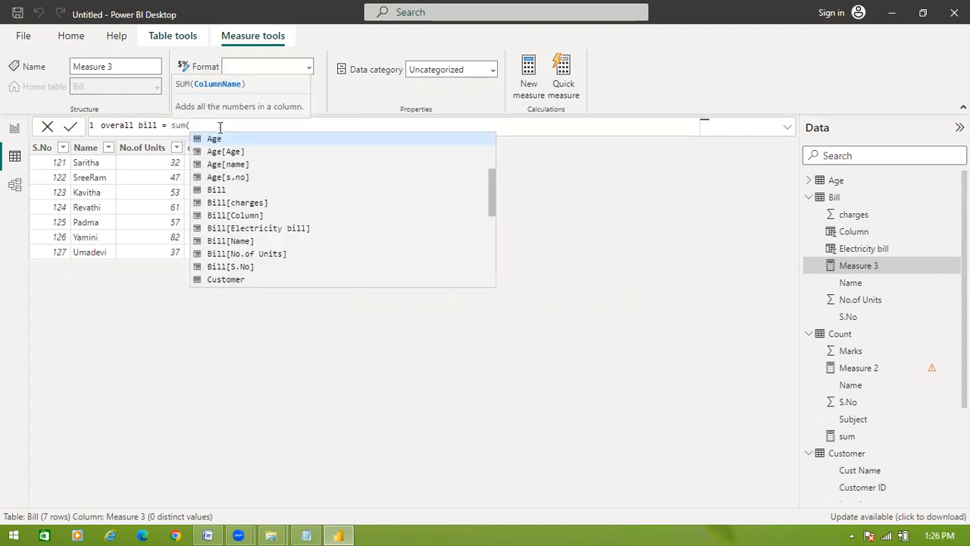
left_click(236, 228)
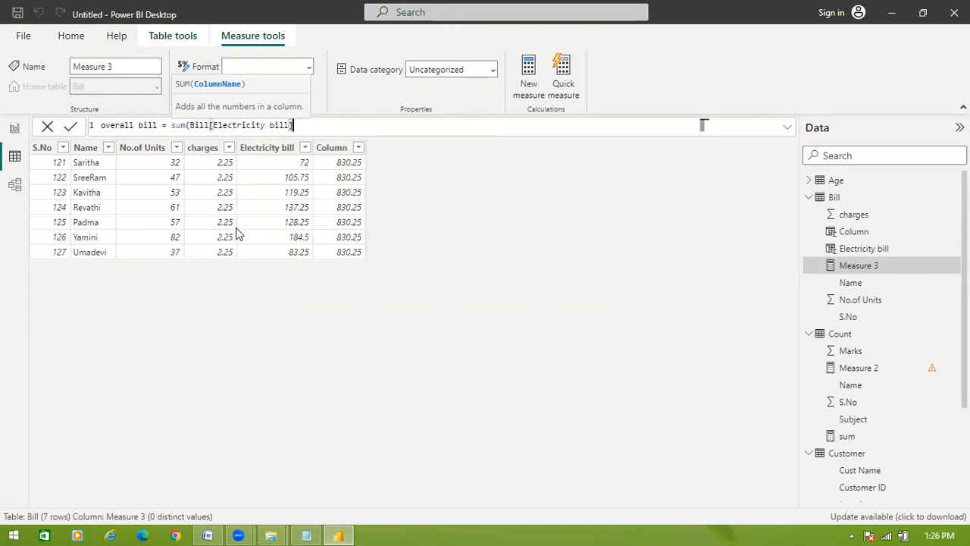
type(")")
key("Return")
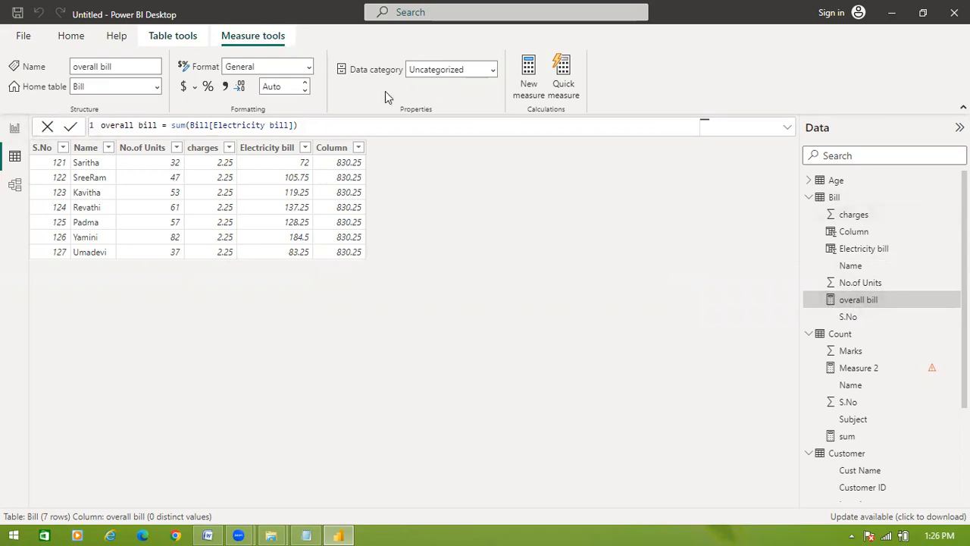
left_click(16, 129)
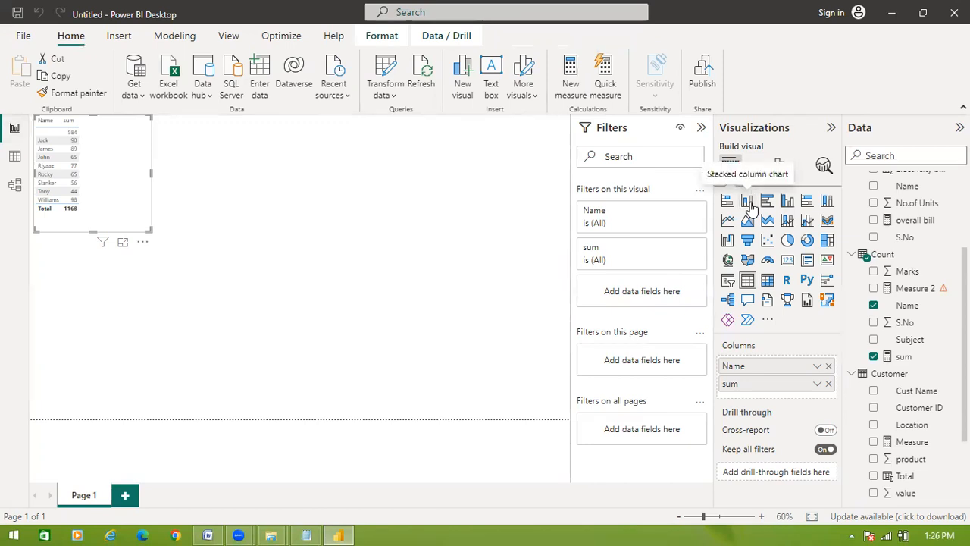
left_click(749, 203)
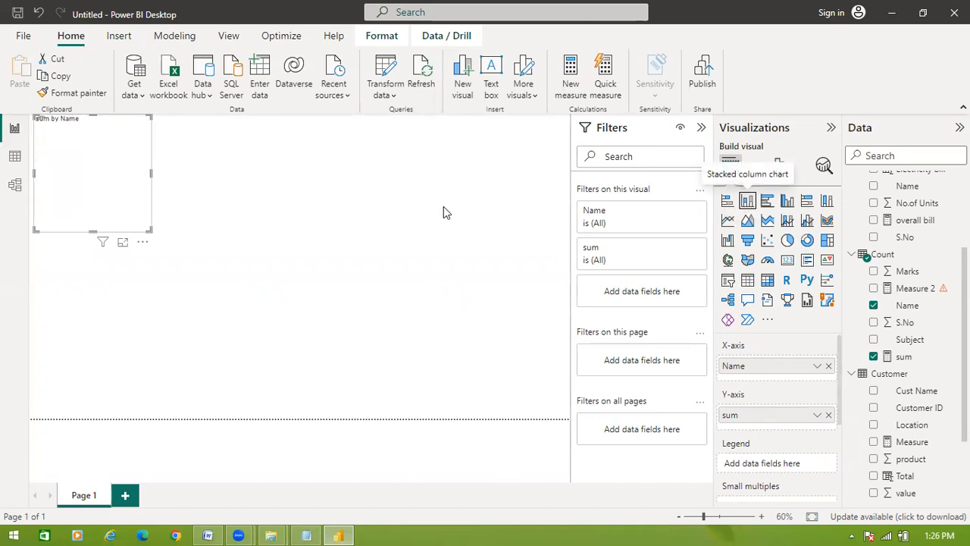
left_click(379, 211)
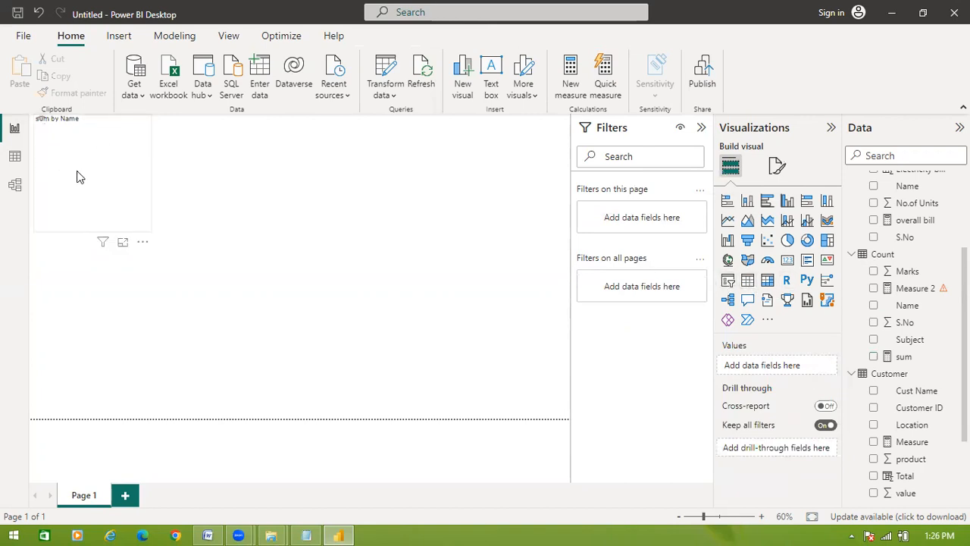
left_click(748, 282)
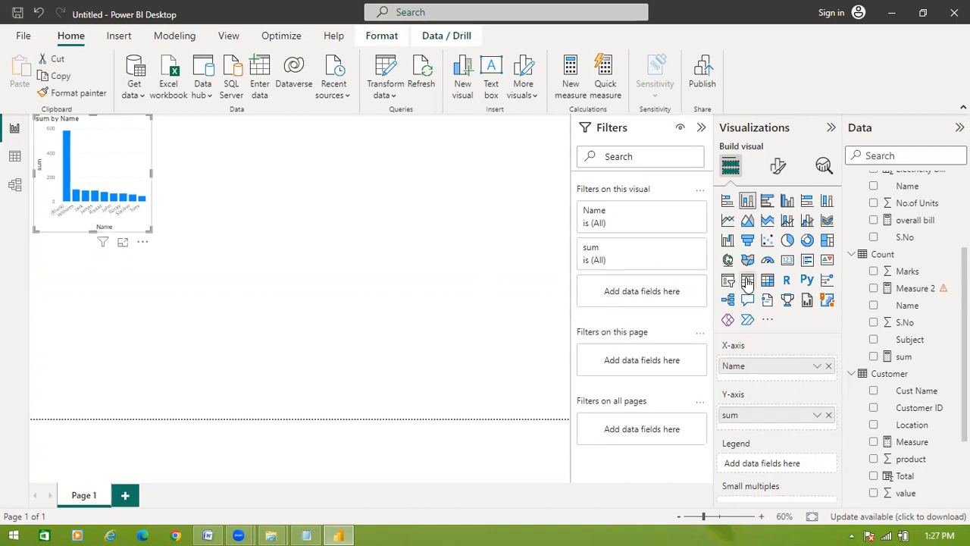
Add a separate stacked column chart to the report page with the Bill table's Name field and overall bill measure.
left_click(295, 172)
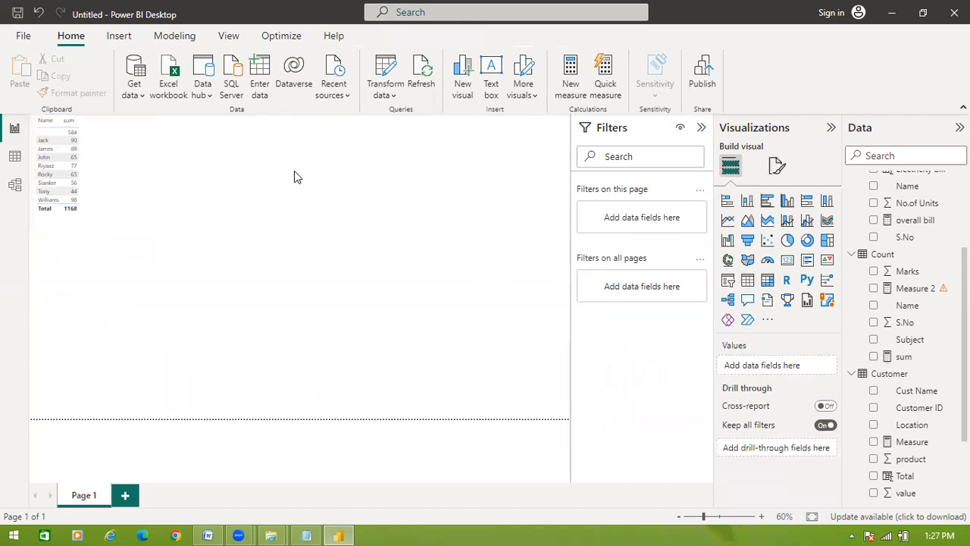
left_click(748, 201)
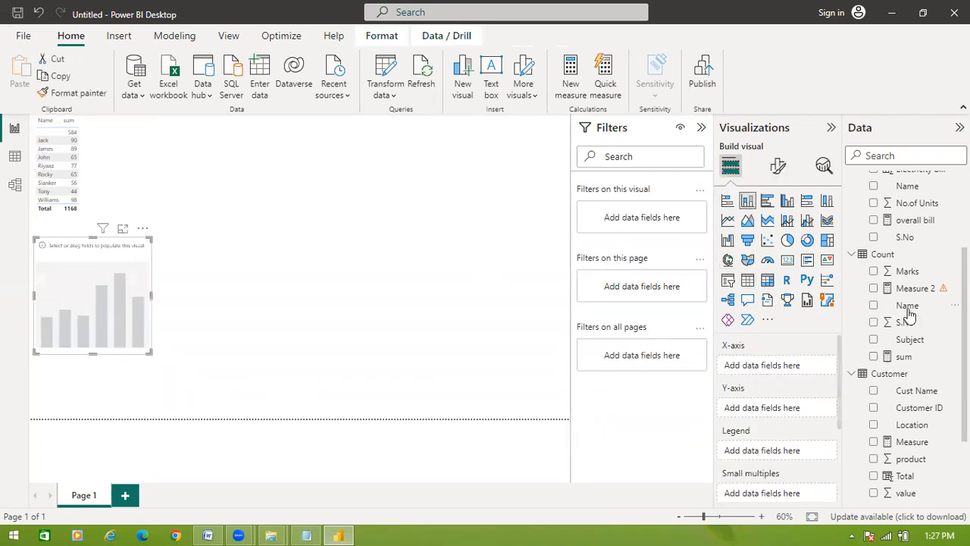
scroll(913, 292, "up", 3)
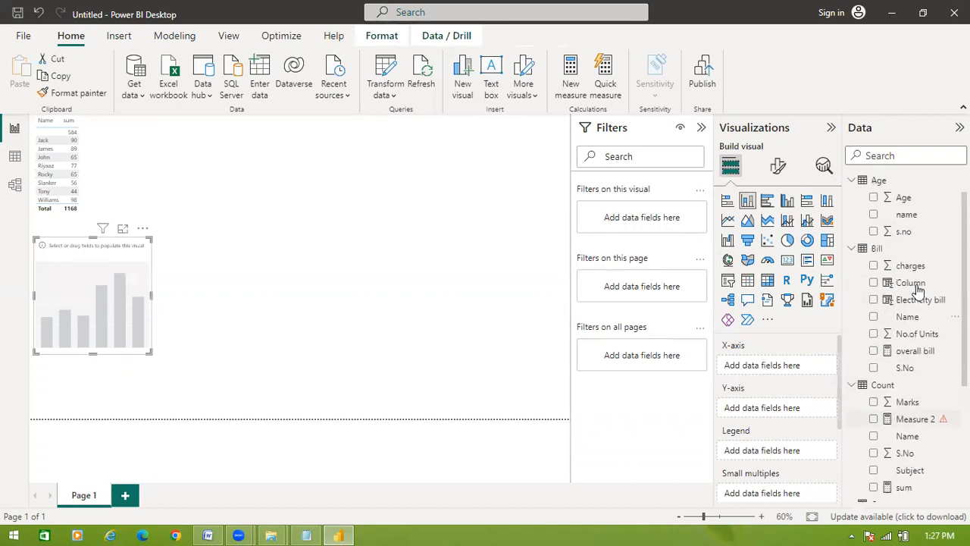
left_click(874, 318)
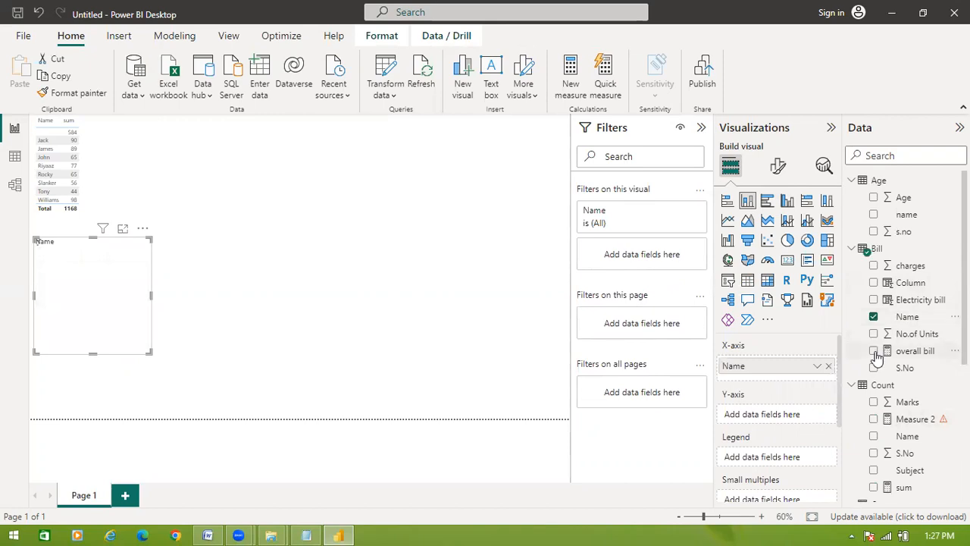
left_click(874, 351)
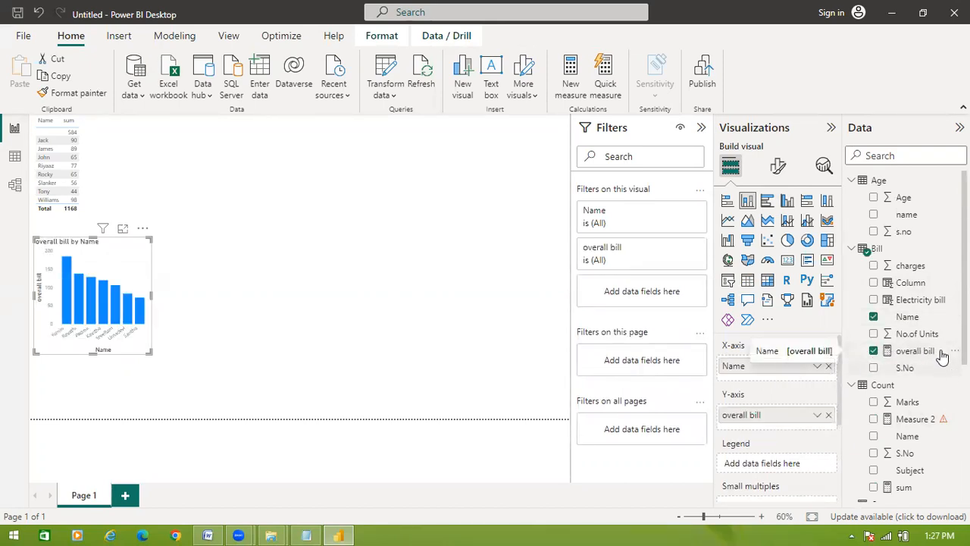
Open the overall bill chart in focus mode and turn on its data labels.
left_click(124, 230)
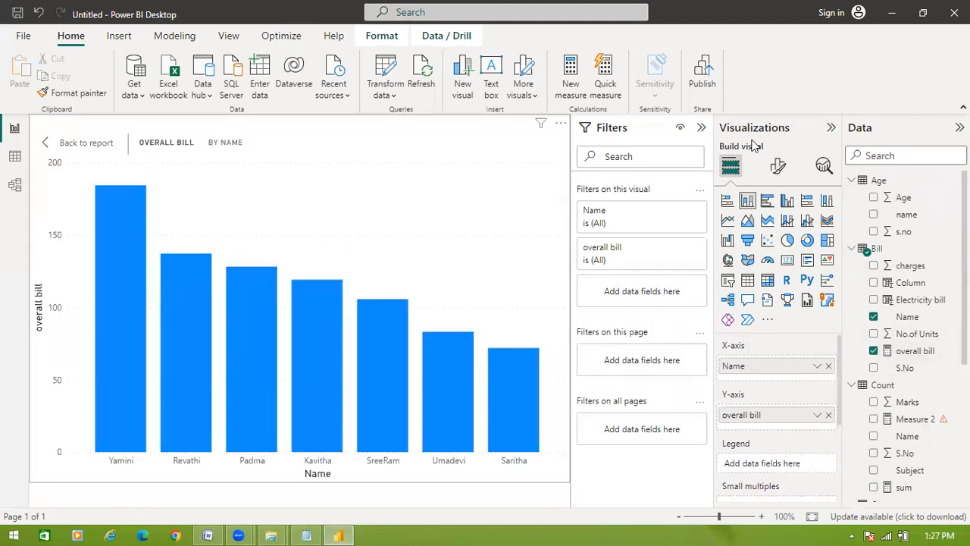
left_click(779, 173)
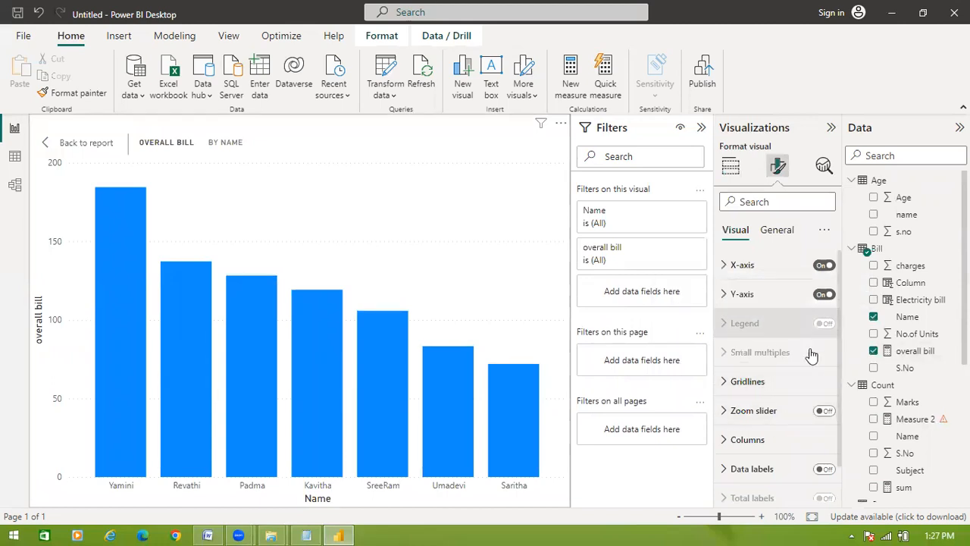
scroll(800, 414, "down", 1)
left_click(826, 433)
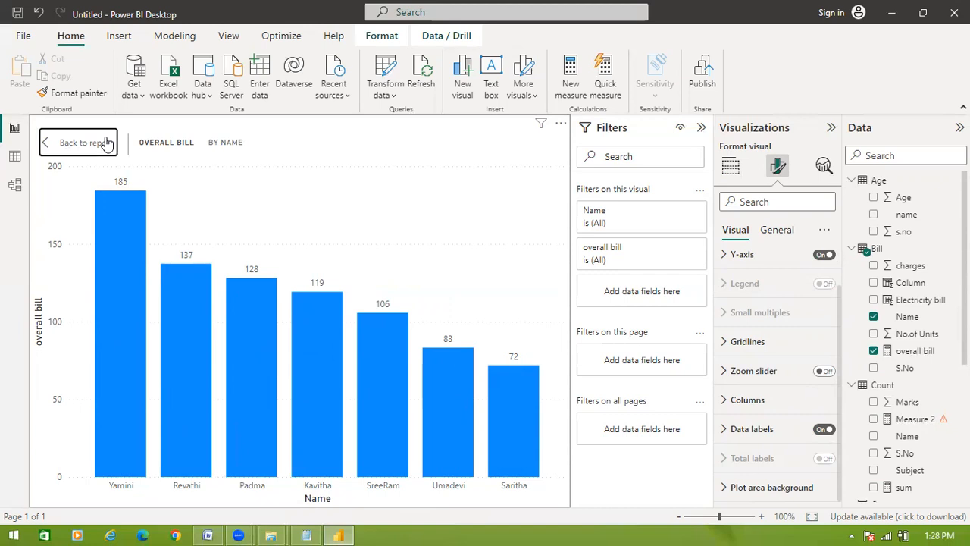
Leave the chart's focus mode and switch to the dax notes in Notepad.
left_click(79, 142)
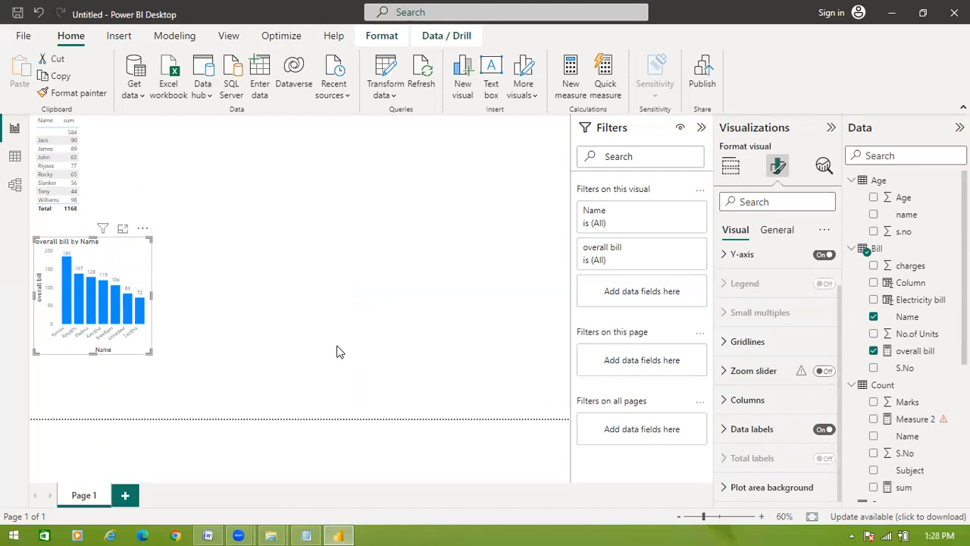
left_click(308, 535)
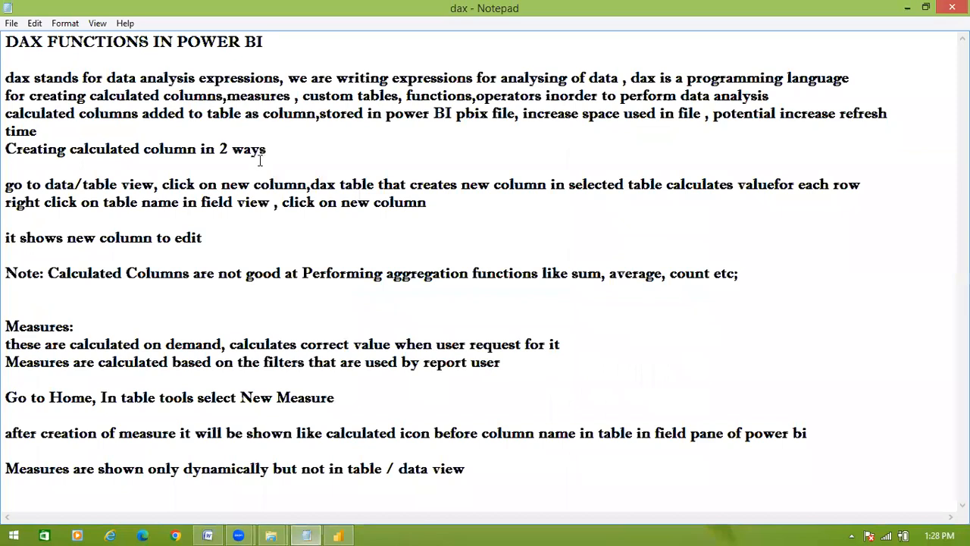